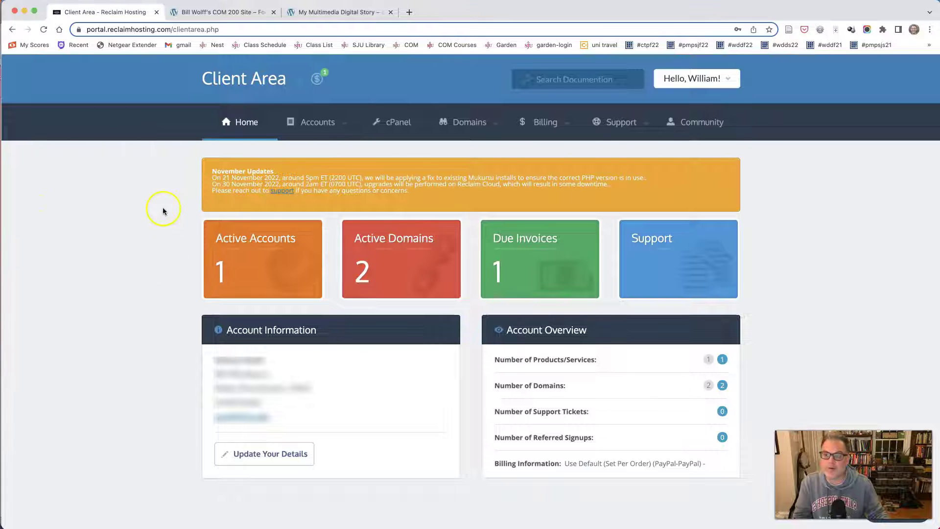
Compare the COM 200 Site and My Multimedia Digital Story tabs, finishing on the story site
left_click(225, 12)
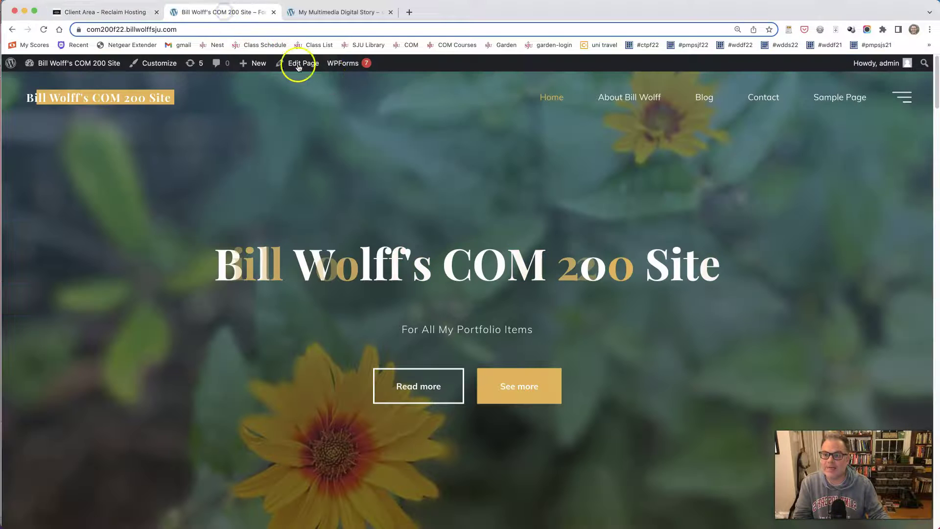
left_click(342, 12)
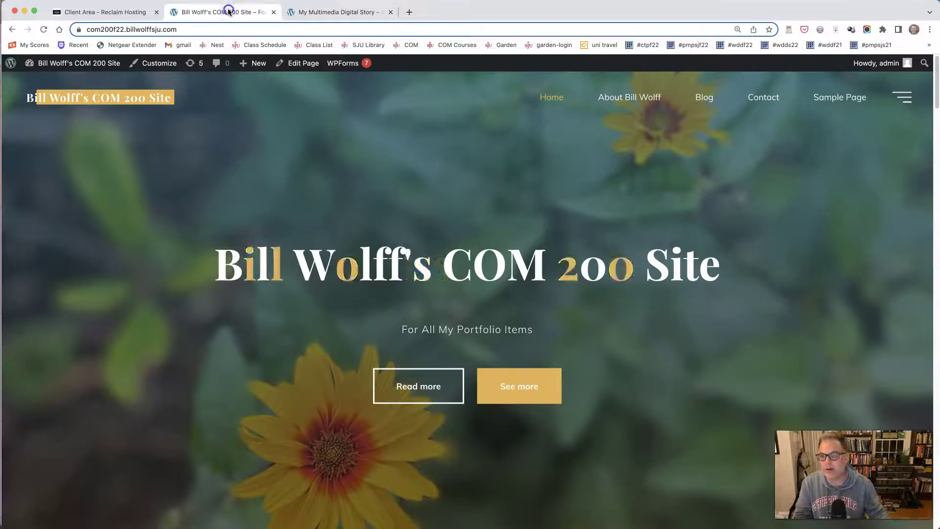
left_click(229, 11)
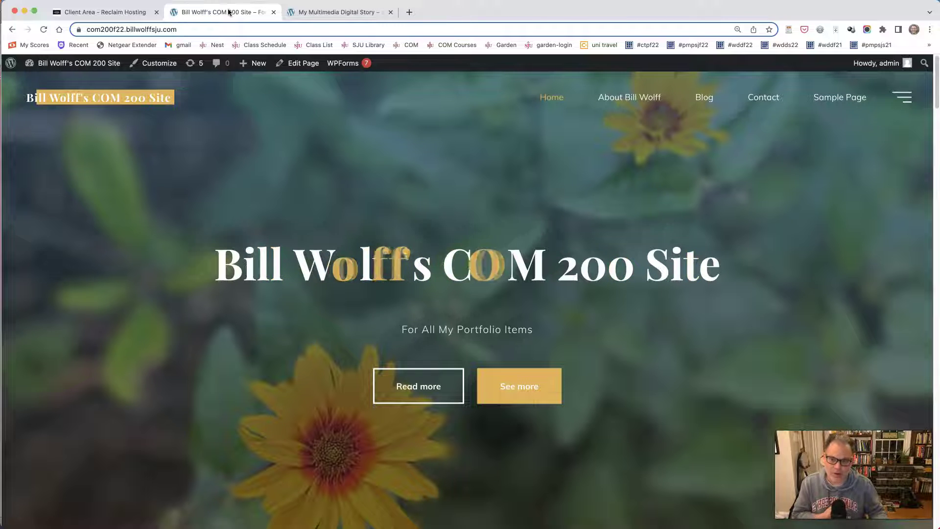
left_click(319, 12)
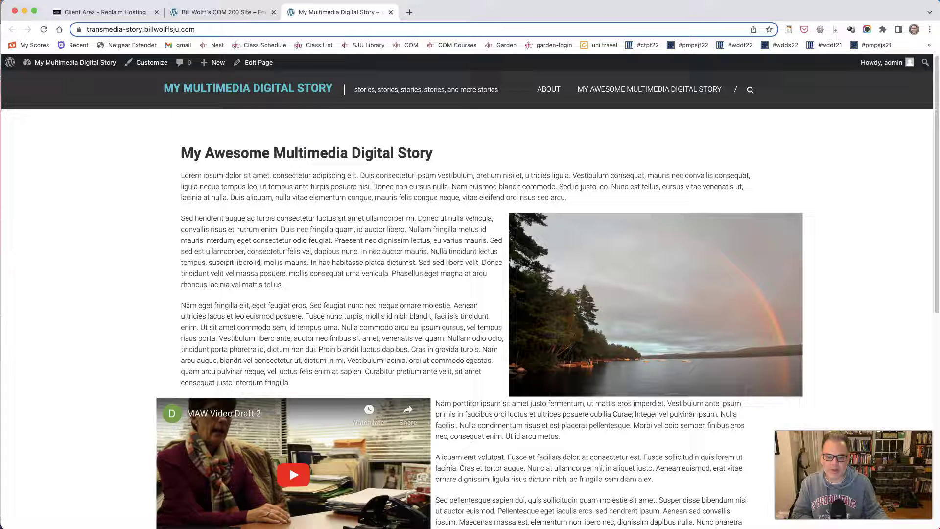
In the Word document, fix 'subdomains' and 'subdmains' so both paragraphs begin 'A subdomain can'
key("super+Tab")
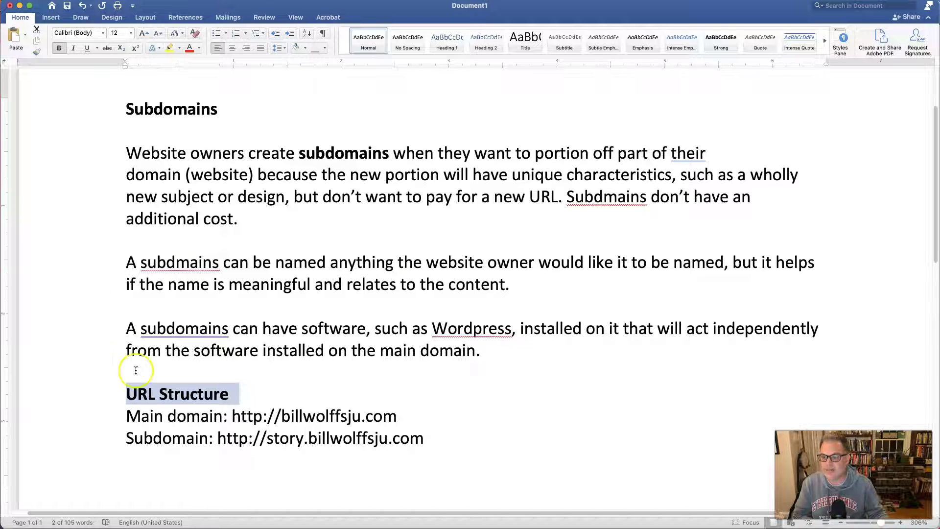
left_click(227, 325)
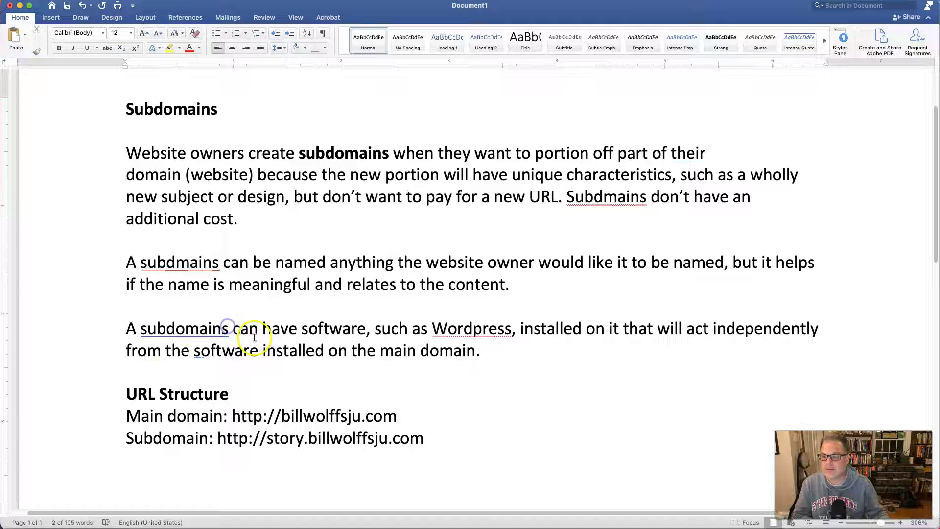
key("BackSpace")
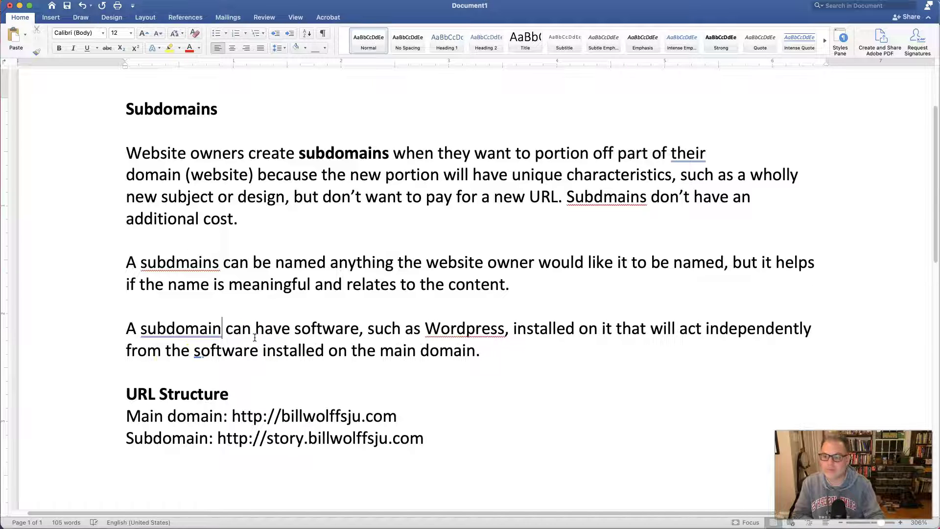
left_click(220, 262)
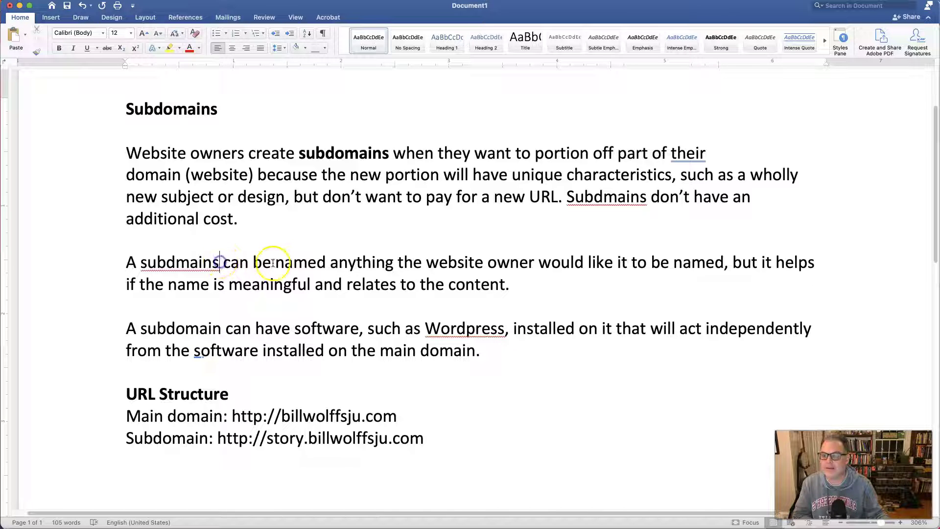
key("BackSpace")
key("Left")
key("Left")
key("Left")
key("Left")
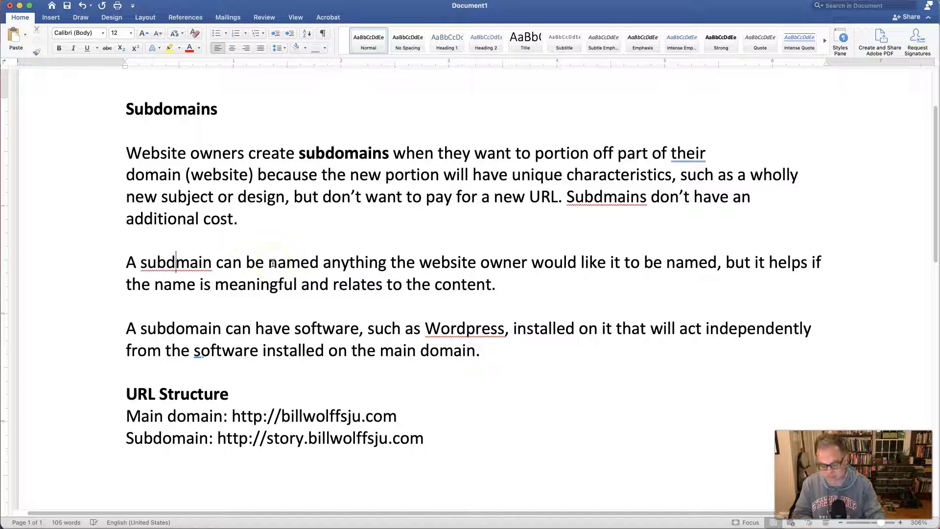
type("o")
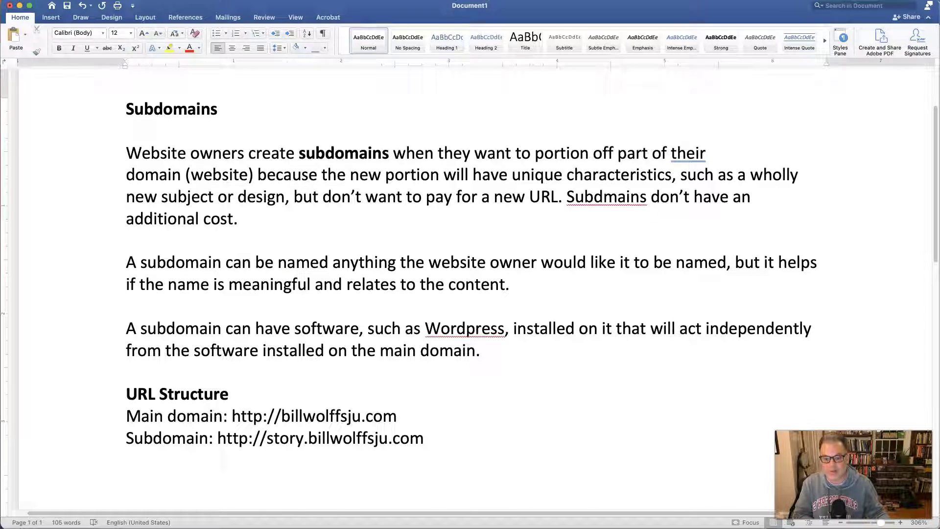
key("super+Tab")
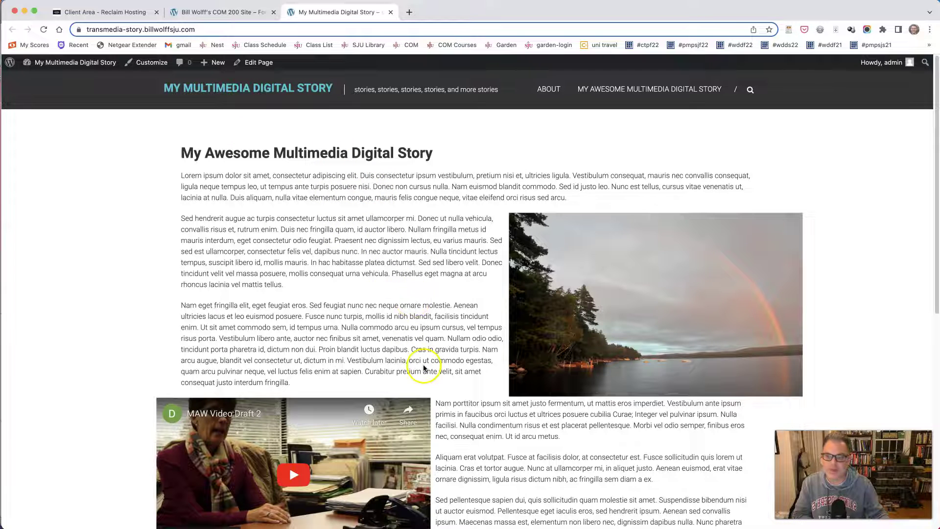
Glance at the COM 200 Site home page, then return to the Subdomains Word document
left_click(206, 13)
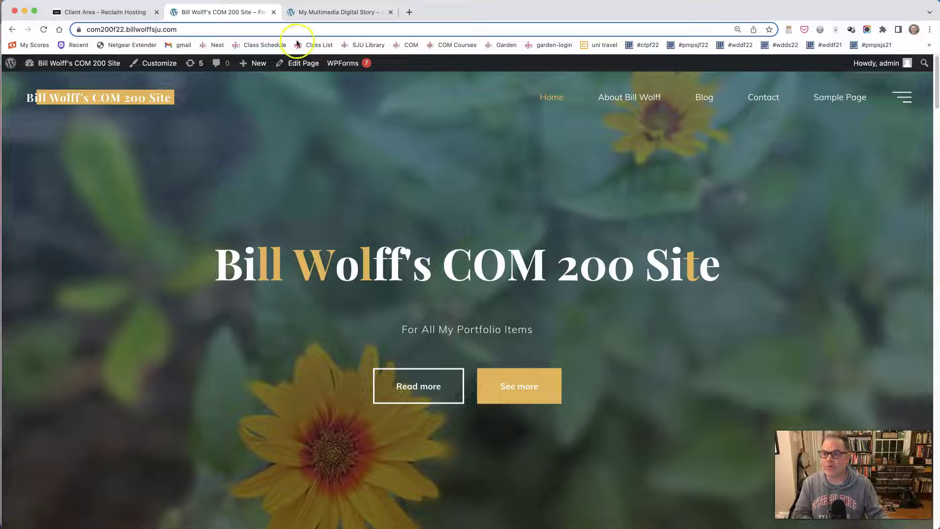
key("super+Tab")
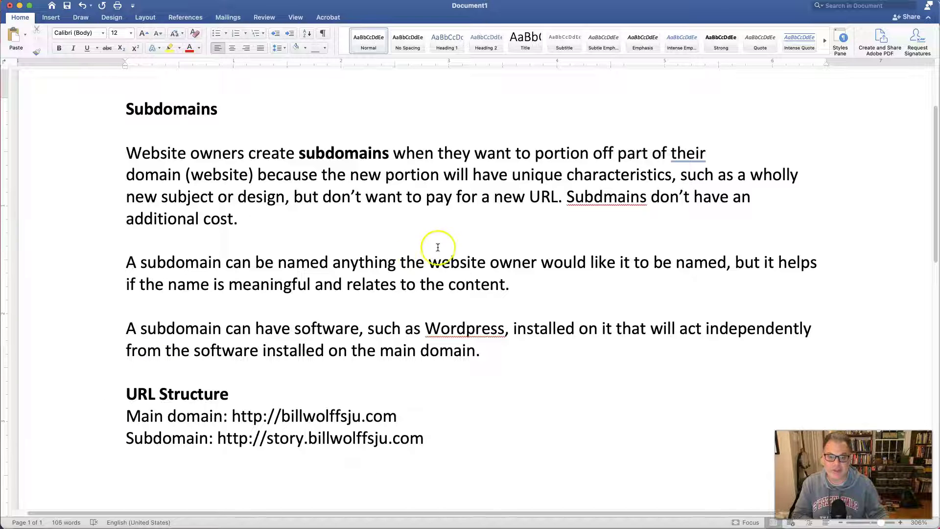
Correct 'Subdmains' to 'Subdomains' and highlight the example main-domain and story-subdomain URLs
left_click(604, 197)
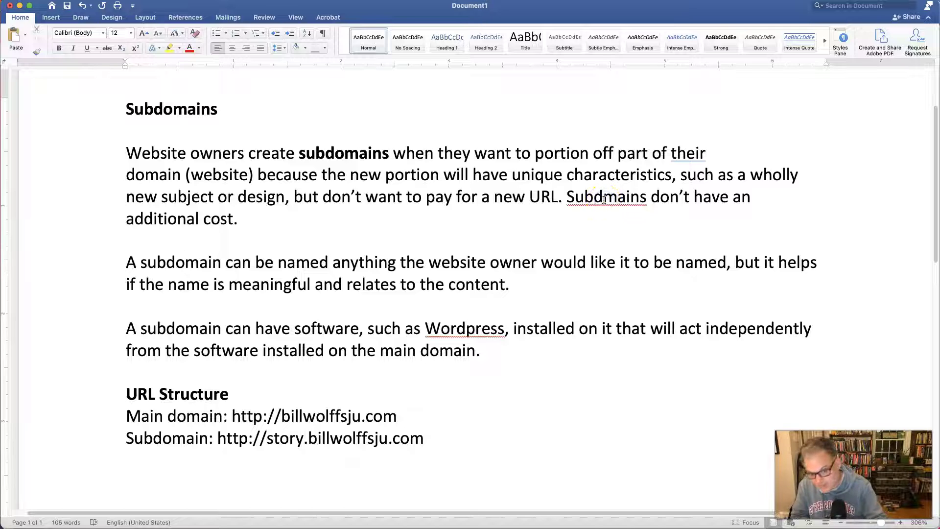
type("o")
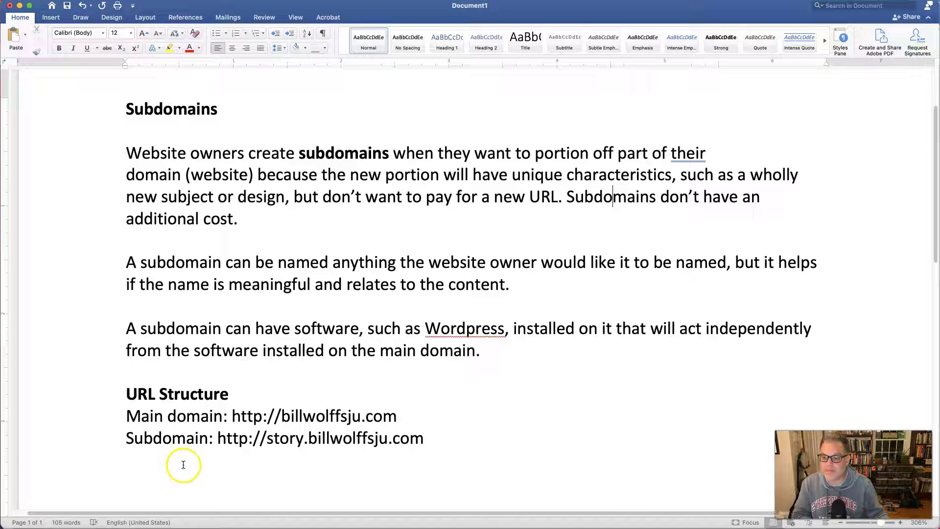
left_click_drag(231, 419, 397, 417)
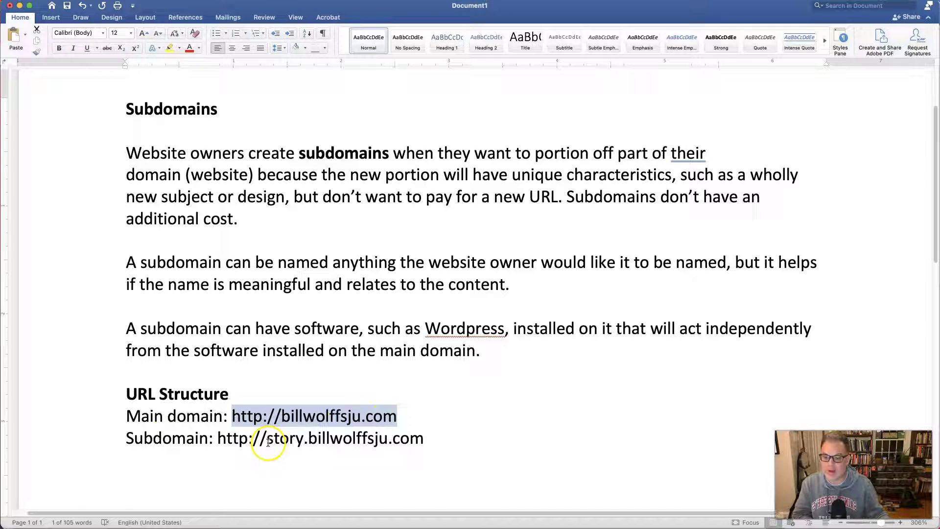
left_click_drag(267, 439, 422, 438)
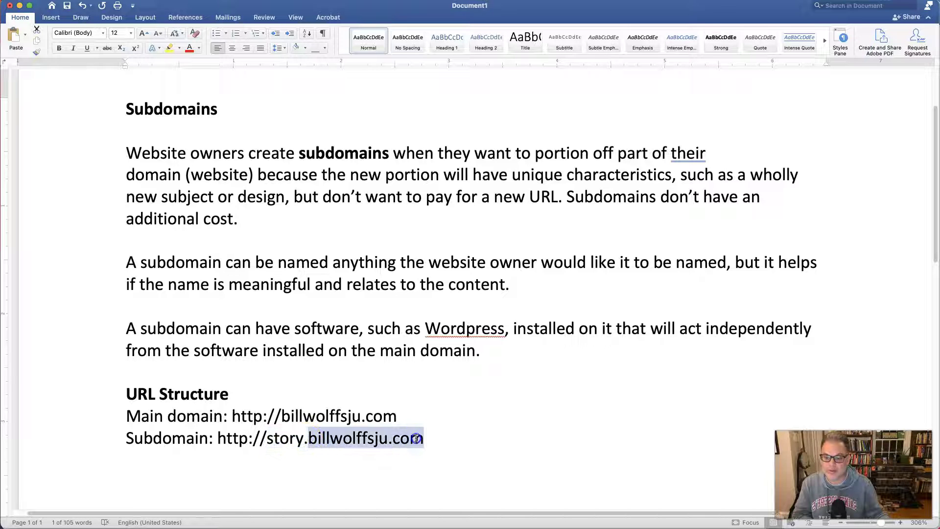
left_click_drag(269, 441, 308, 443)
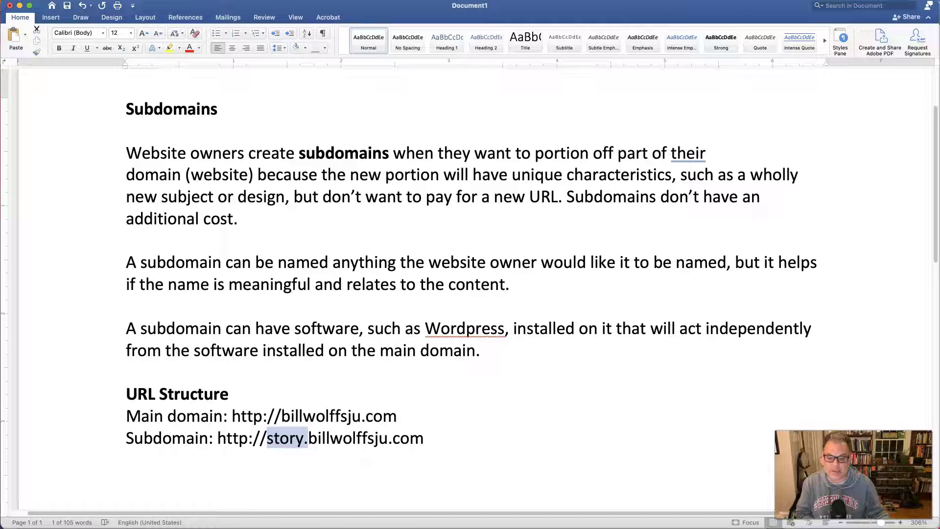
key("super+Tab")
From the Client Area, open cPanel's Subdomains page and begin naming the new subdomain
left_click(106, 11)
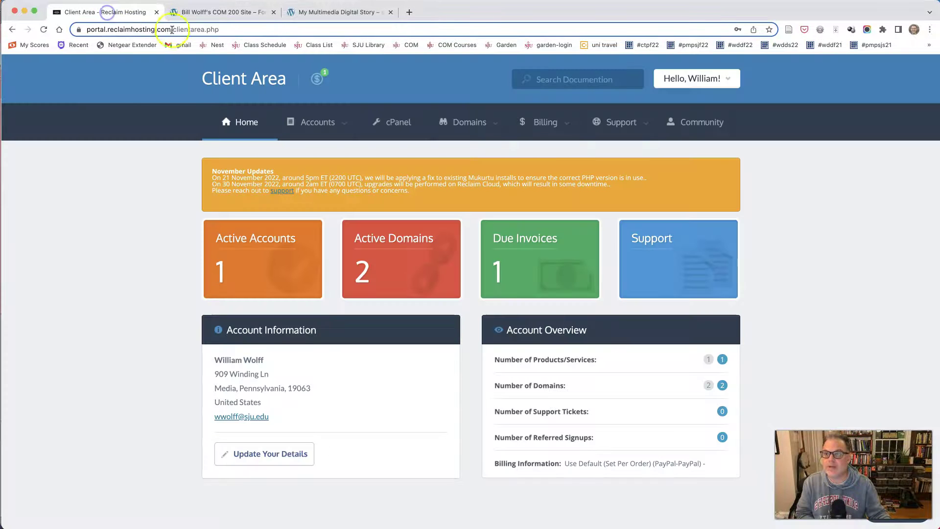
left_click(393, 125)
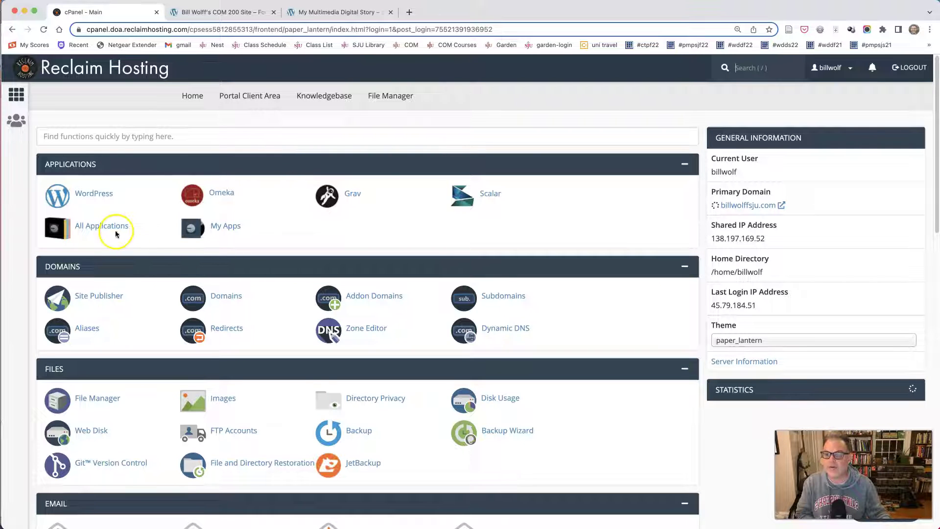
left_click(503, 297)
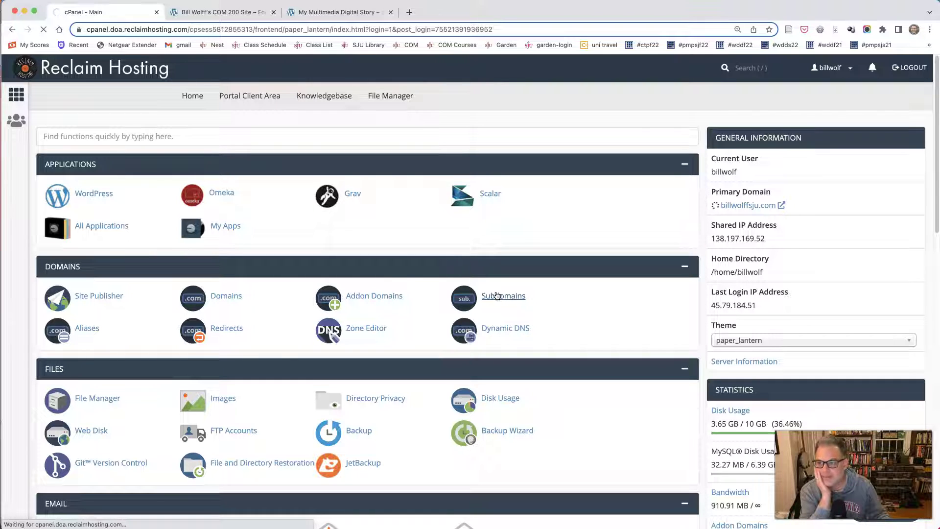
left_click(173, 255)
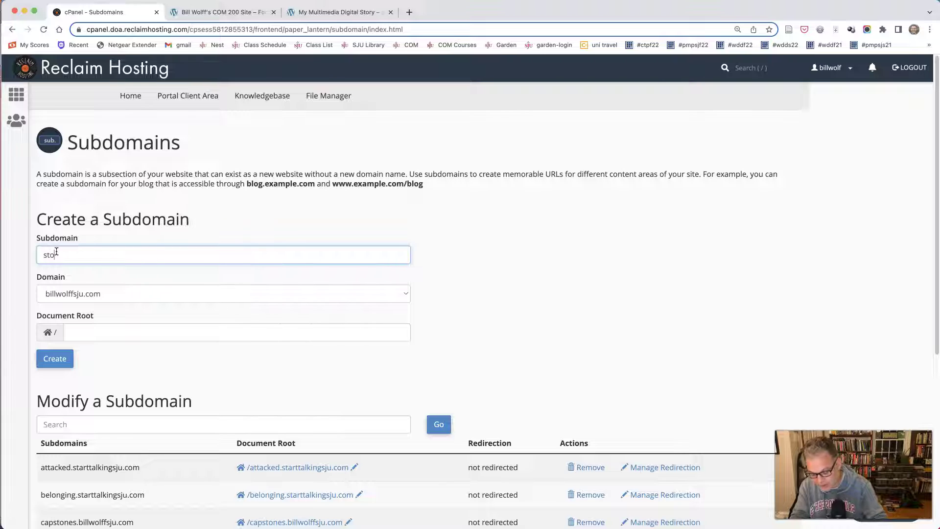
left_click(105, 332)
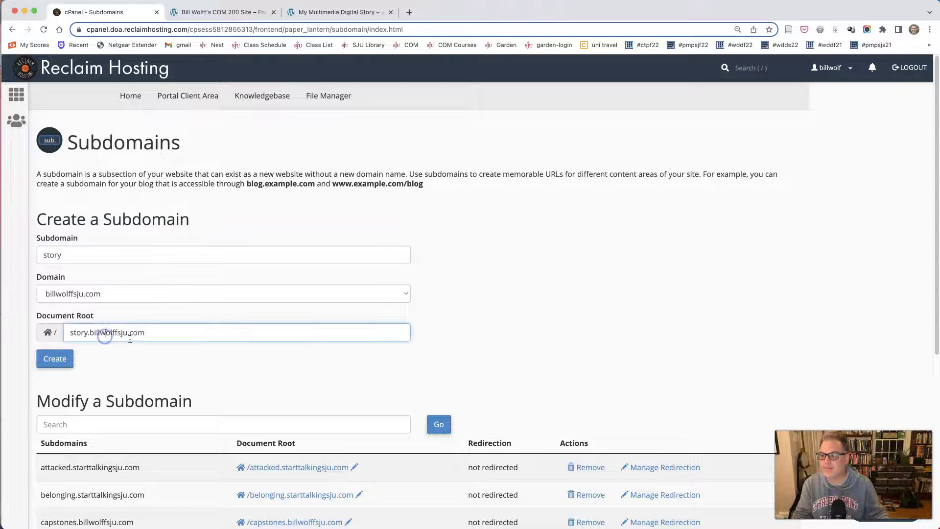
left_click(51, 363)
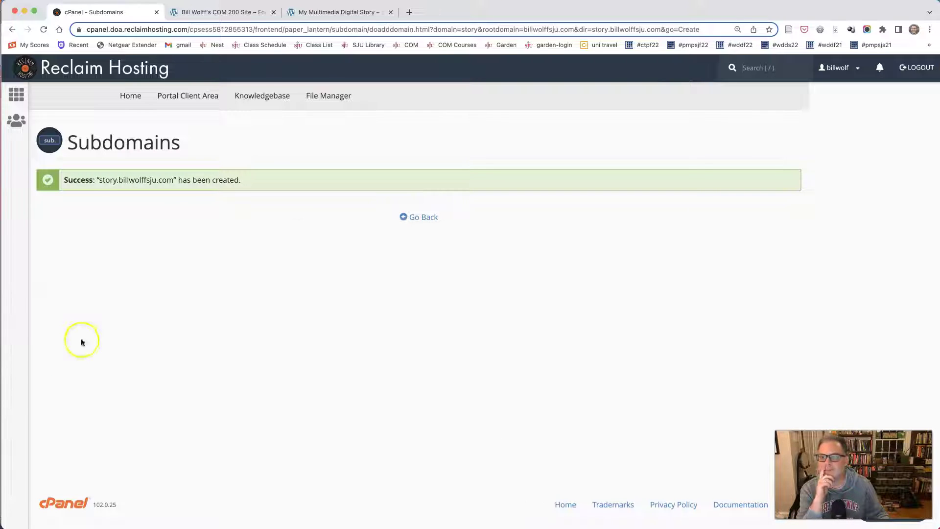
left_click(430, 217)
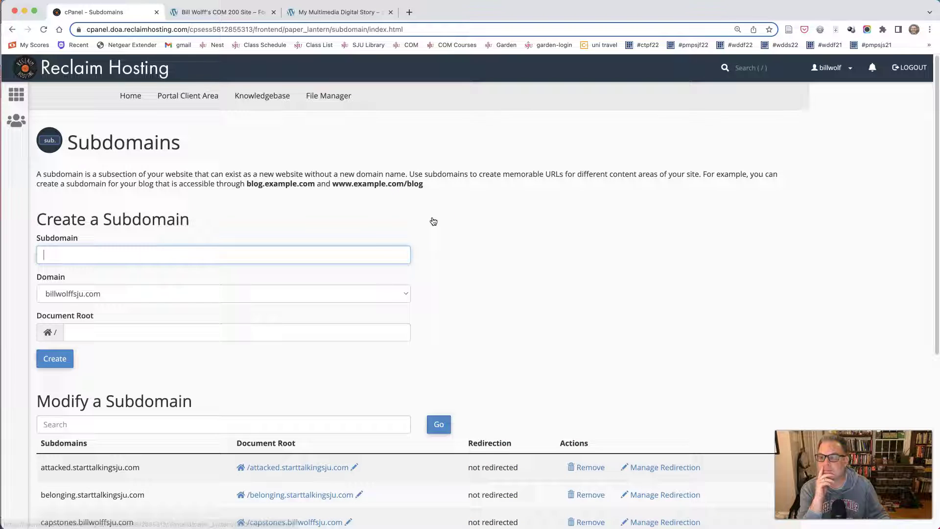
scroll(389, 241, "down", 5)
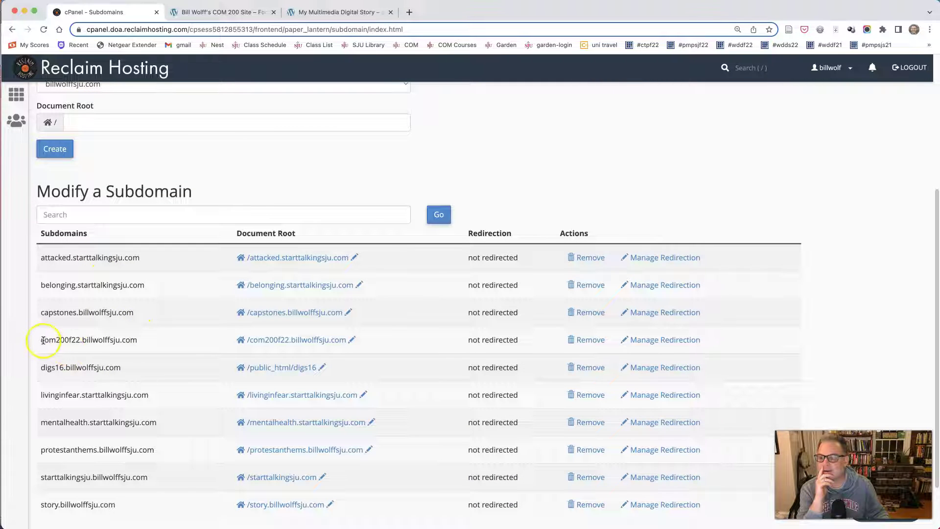
triple_click(59, 342)
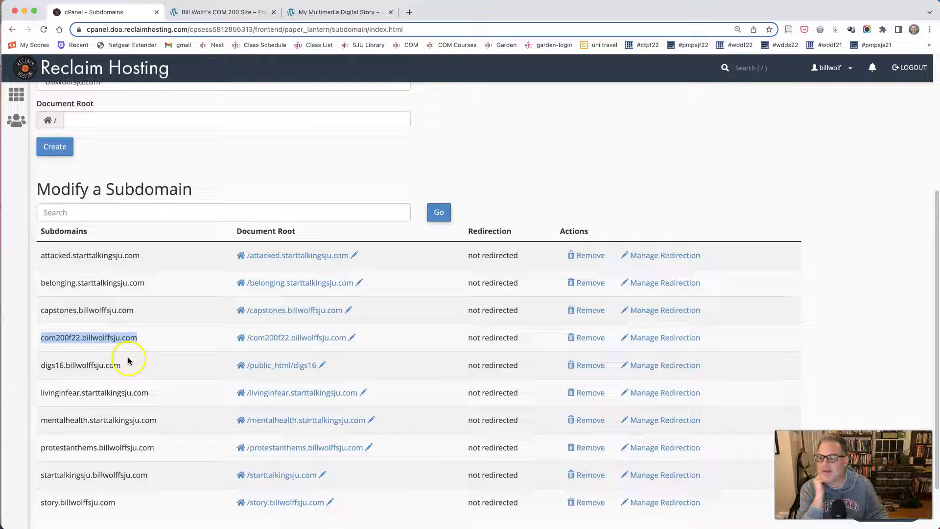
scroll(98, 406, "down", 3)
triple_click(51, 449)
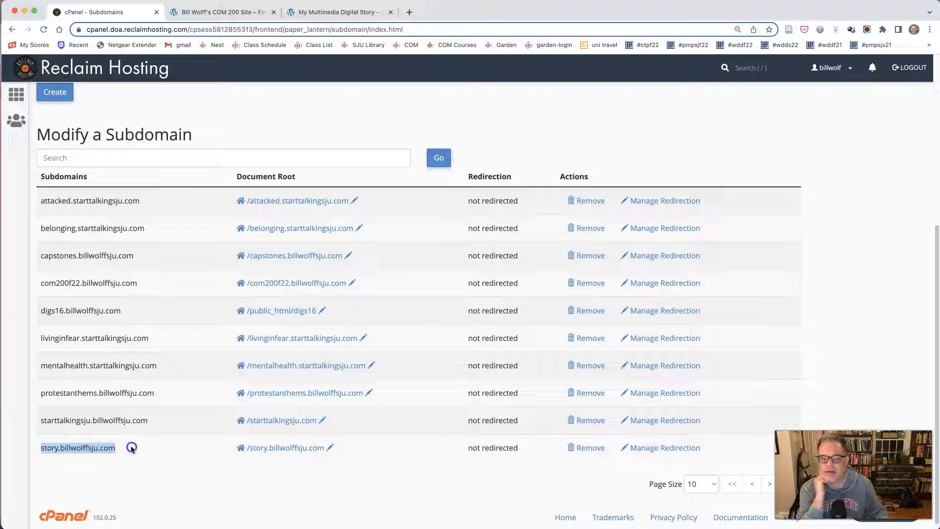
scroll(157, 445, "down", 1)
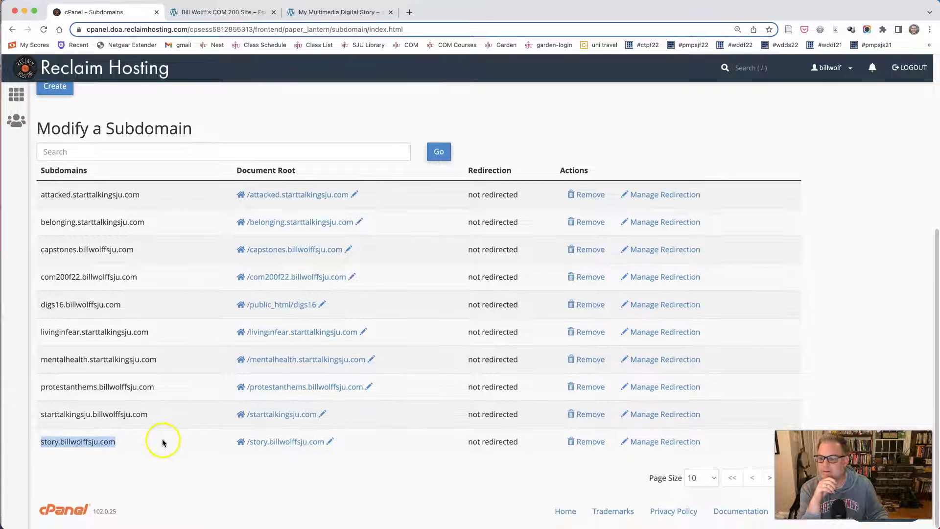
scroll(163, 442, "up", 10)
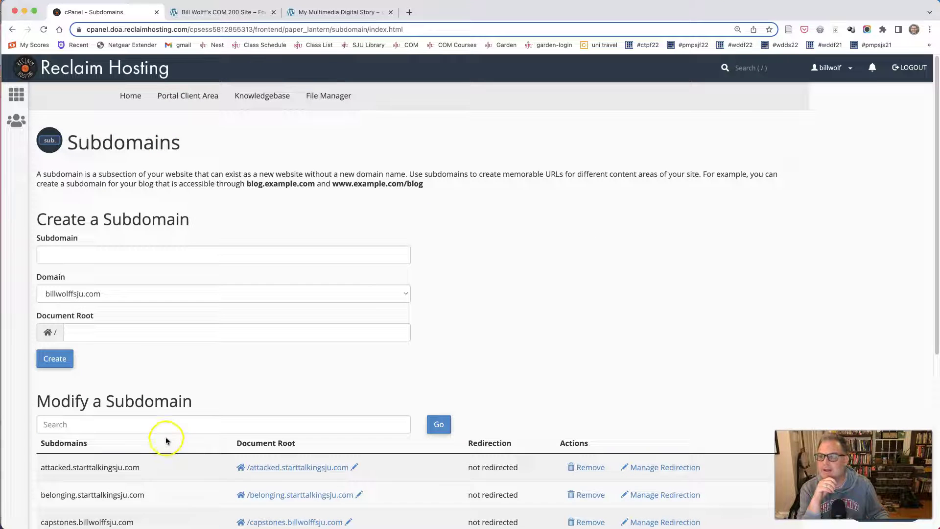
From cPanel Home, launch Installatron's WordPress install wizard
left_click(132, 98)
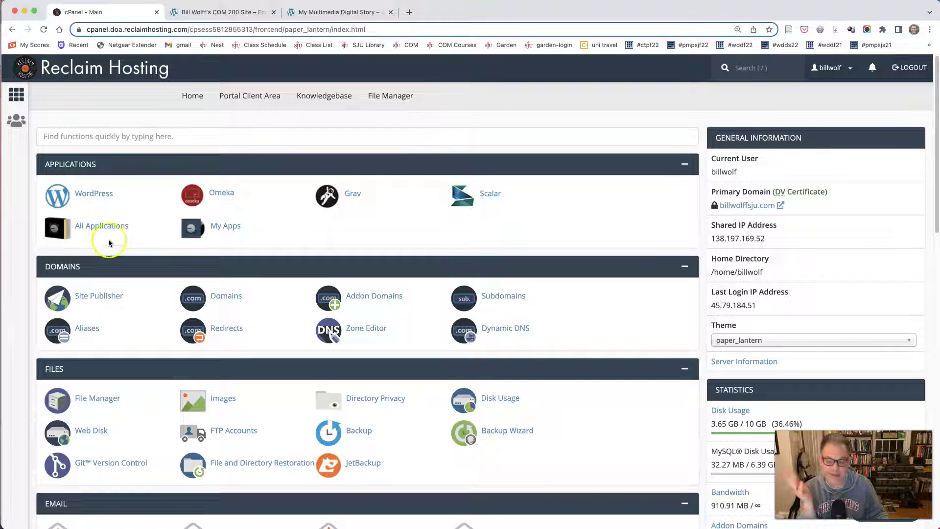
left_click(89, 195)
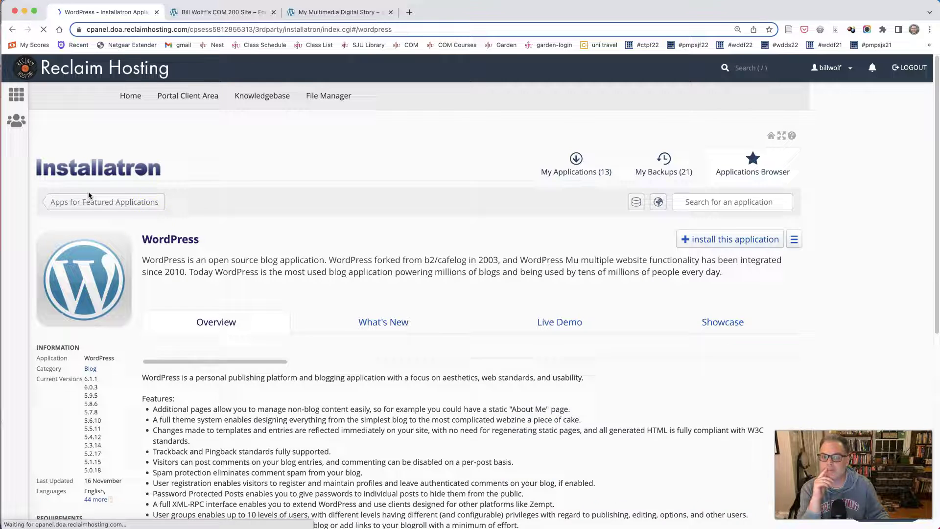
left_click(746, 240)
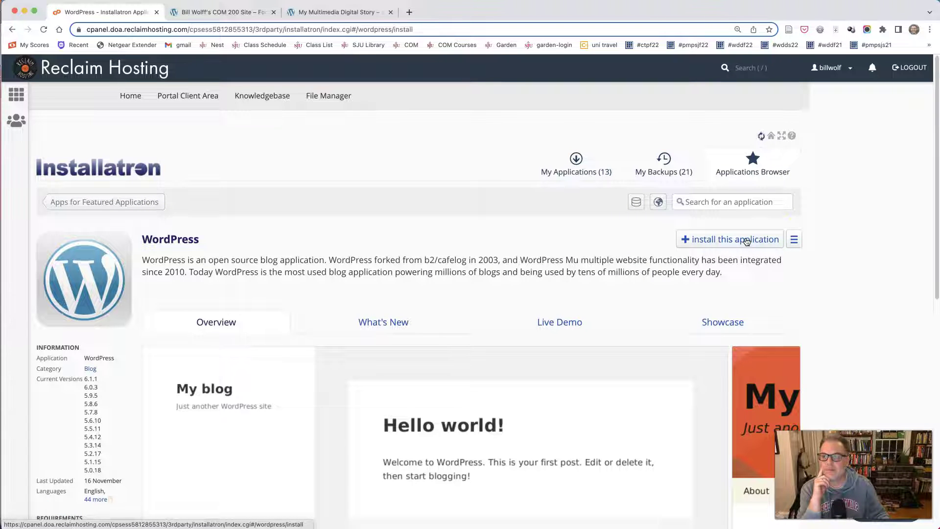
left_click(493, 315)
left_click(327, 333)
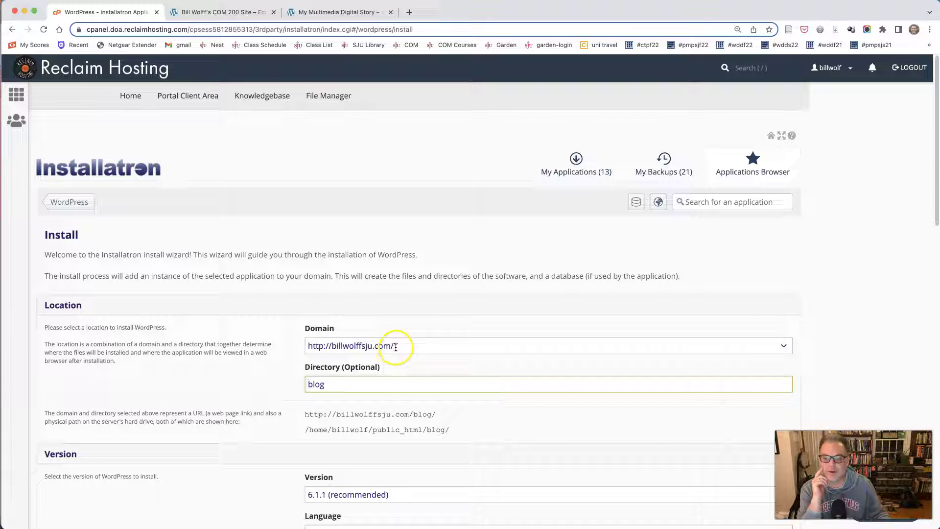
left_click(354, 346)
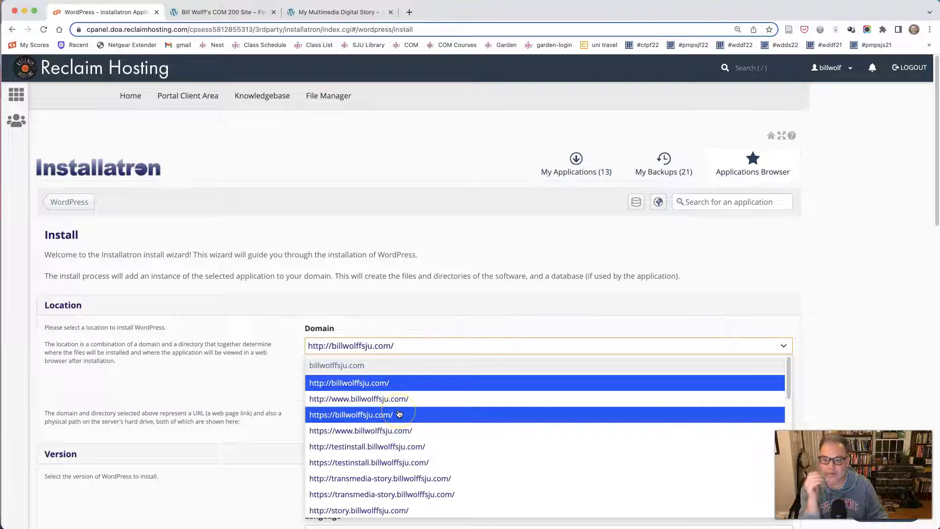
scroll(397, 411, "down", 1)
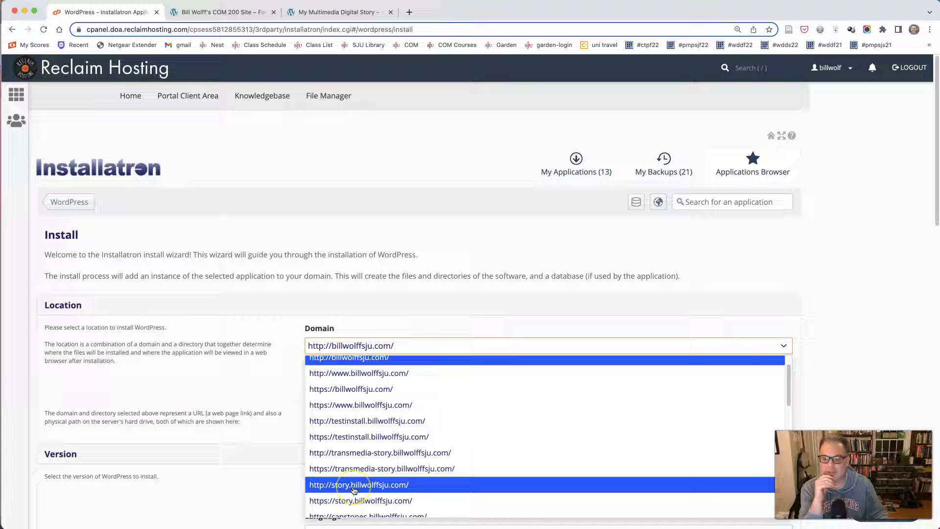
left_click(354, 485)
left_click_drag(353, 384, 290, 387)
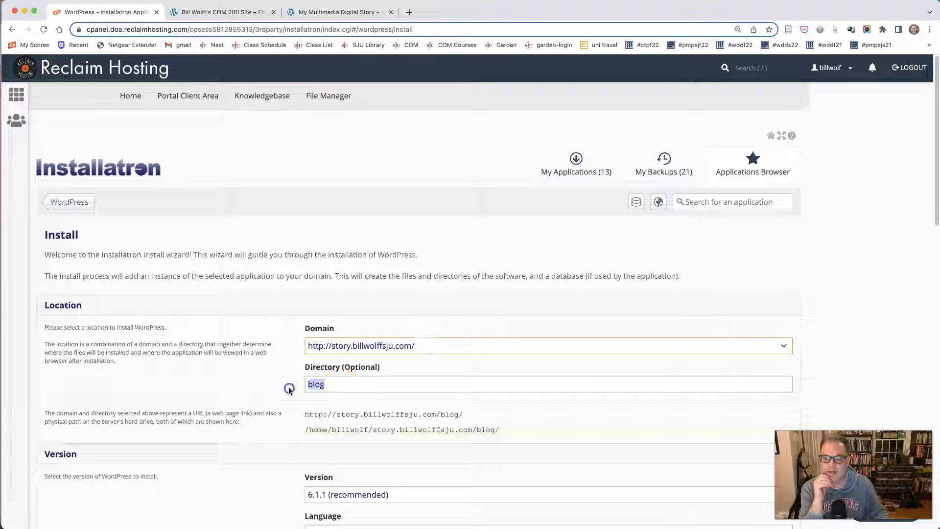
left_click(280, 391)
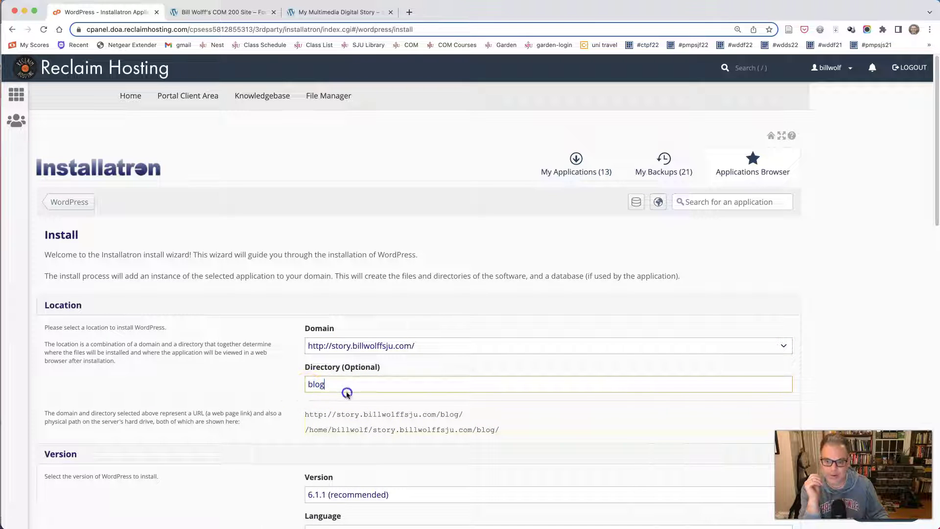
left_click_drag(325, 384, 278, 384)
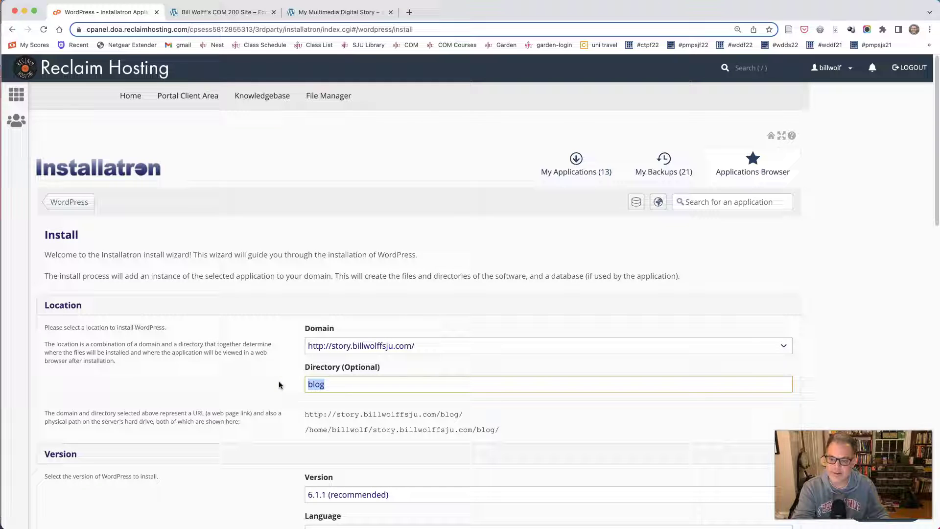
key("BackSpace")
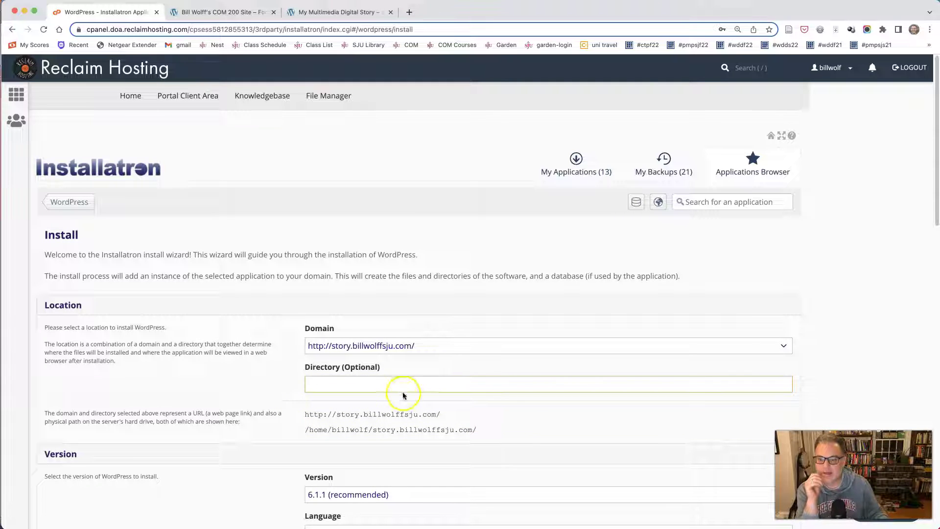
left_click(421, 345)
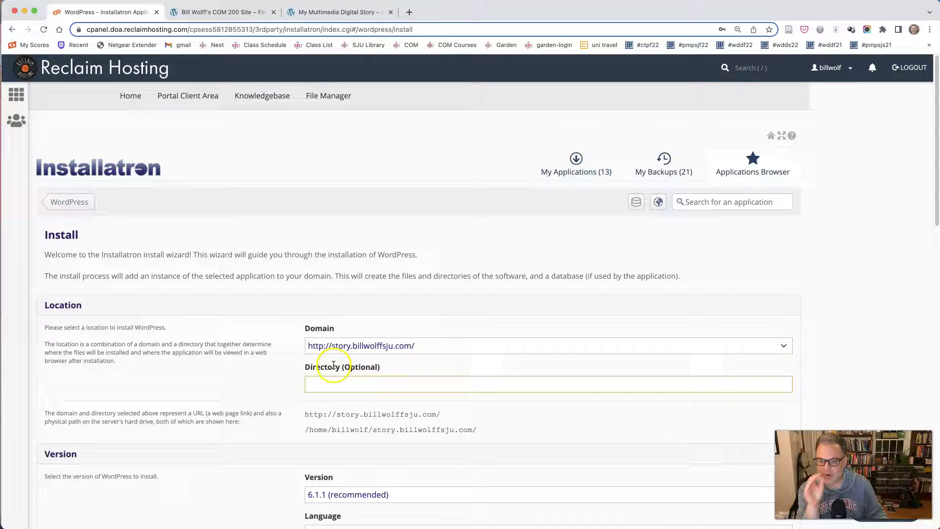
Choose 'Do not automatically update WordPress themes', leaving core and plugin updates automatic
scroll(271, 410, "down", 1)
scroll(271, 409, "down", 4)
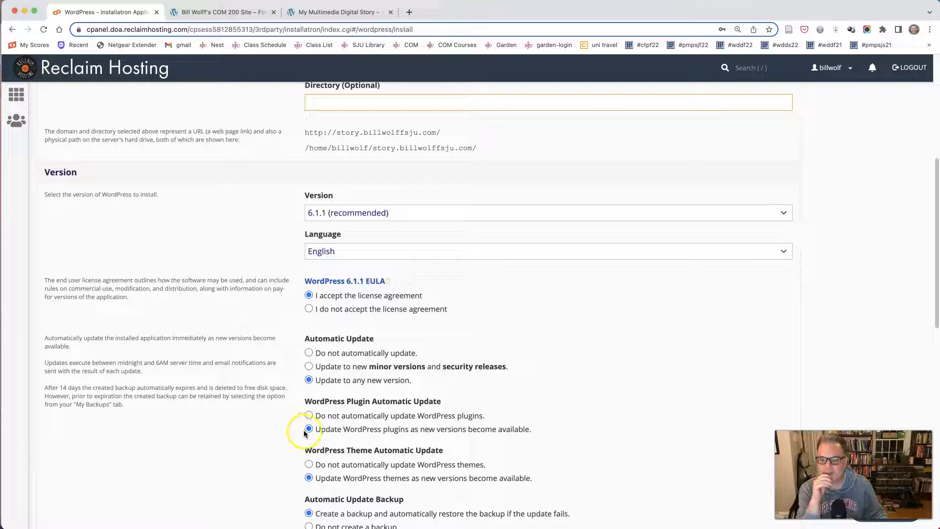
scroll(308, 438, "down", 3)
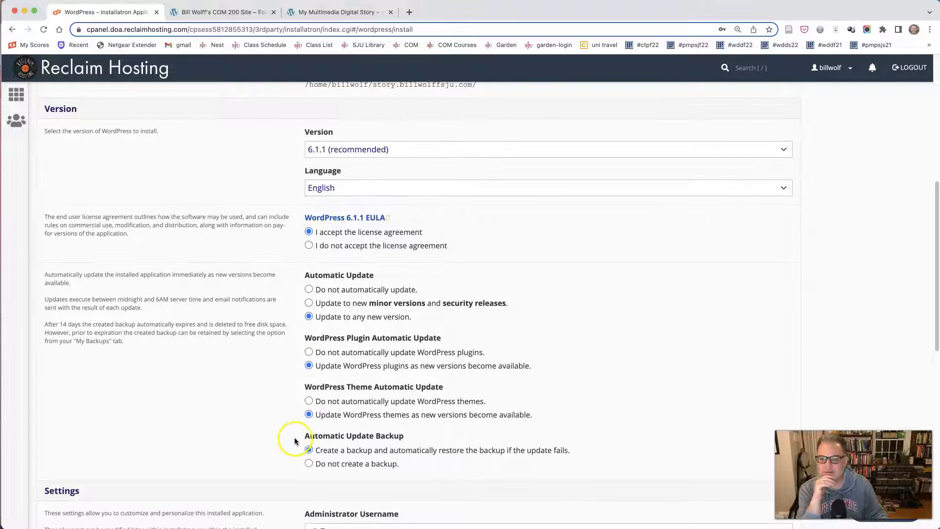
left_click(310, 401)
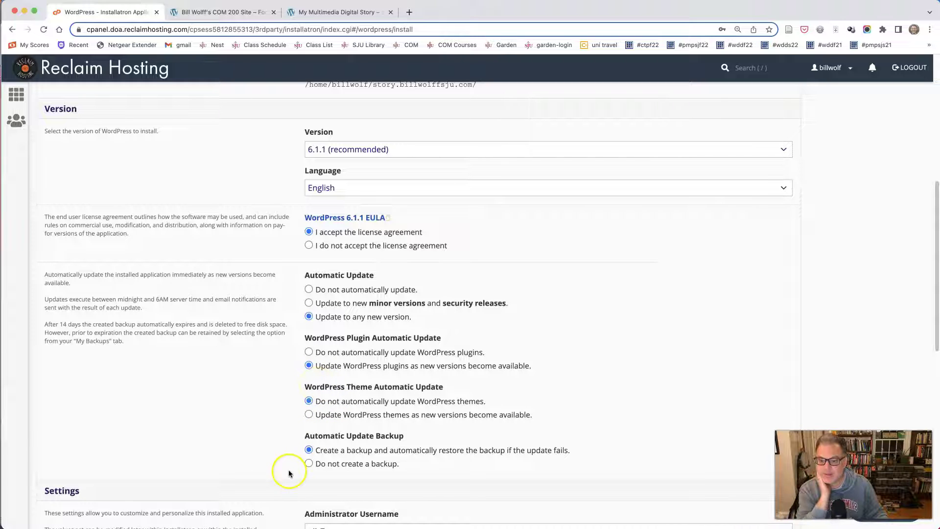
left_click(306, 452)
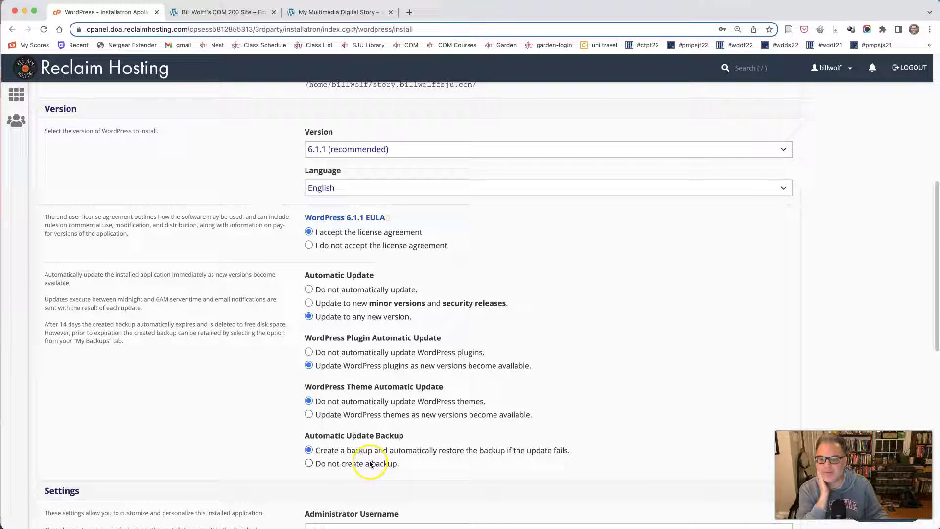
Set the administrator username to 'admin' and enter an administrator password
scroll(266, 441, "down", 3)
scroll(265, 443, "down", 5)
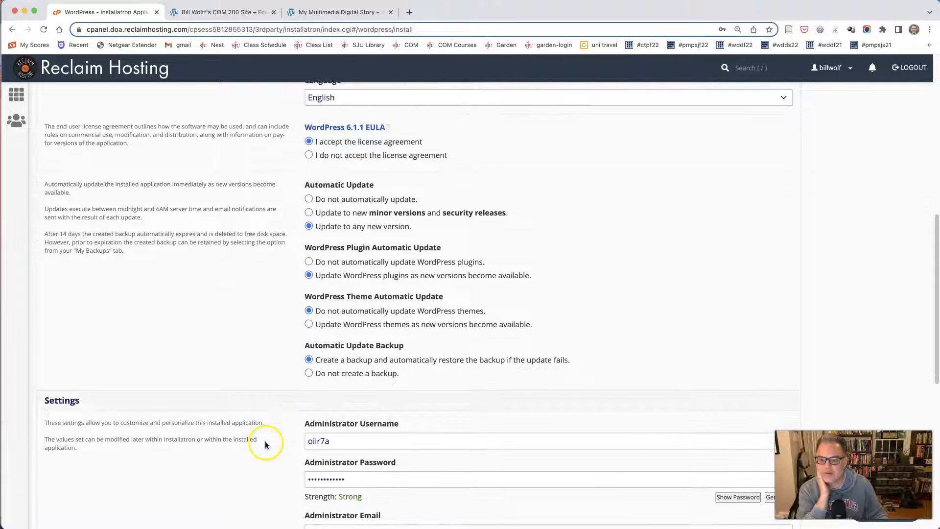
double_click(318, 284)
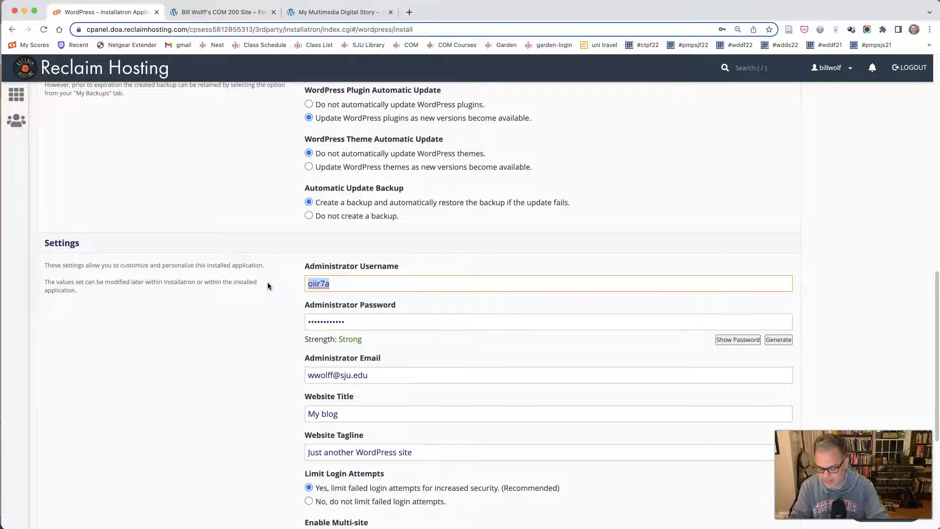
type("admin")
key("Tab")
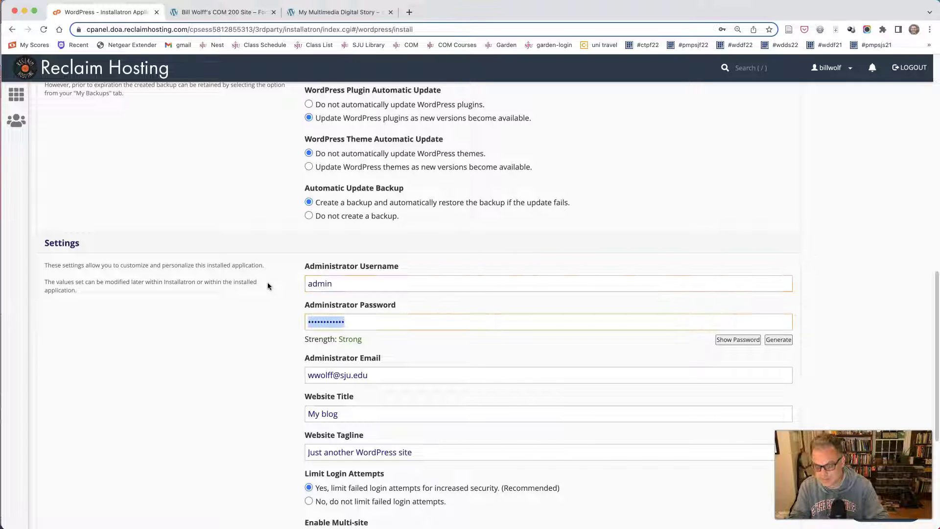
type("*********")
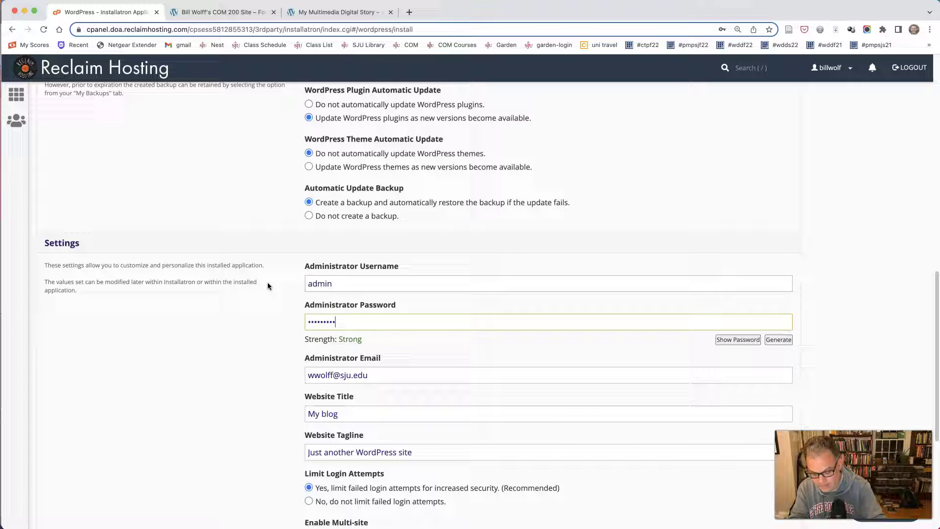
type("********")
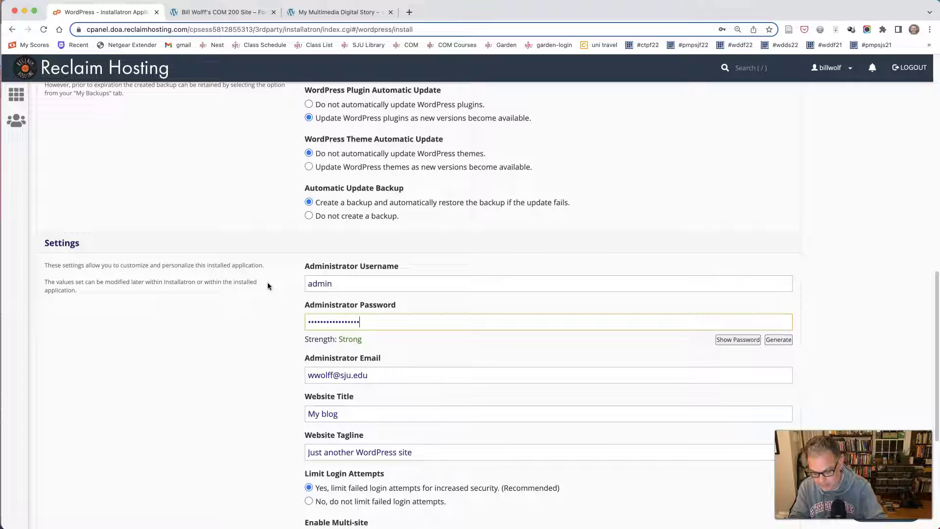
type("******")
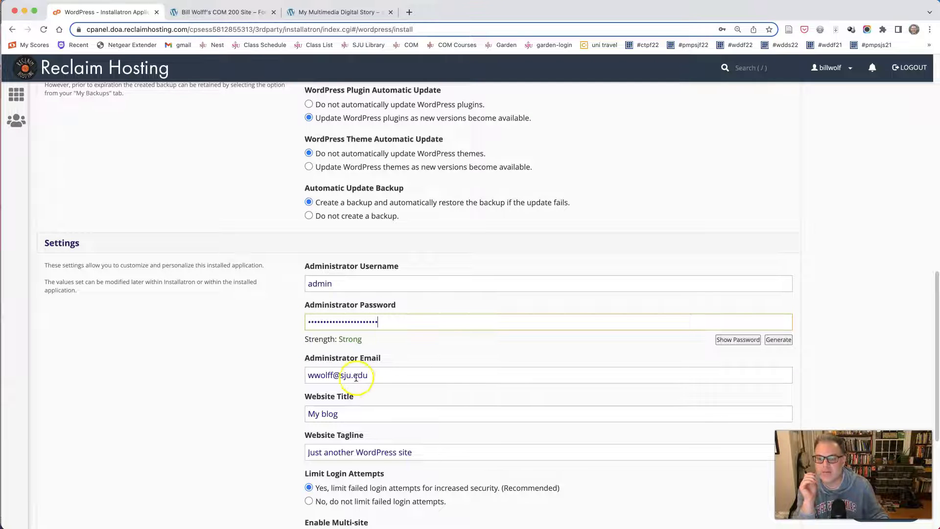
Title the site 'My Multimedia Story' with the tagline 'A meaningful tagline'
left_click_drag(346, 412, 278, 414)
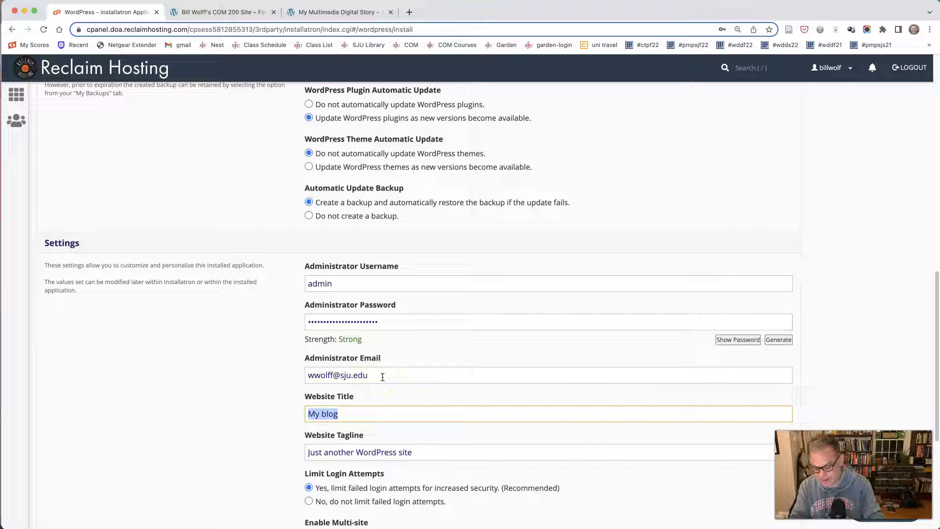
type("My Mult")
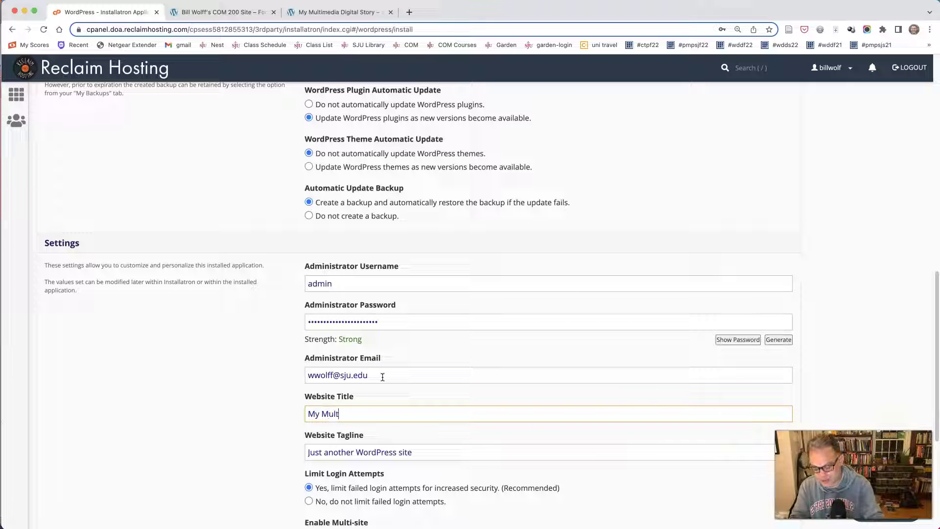
type("imedia Story")
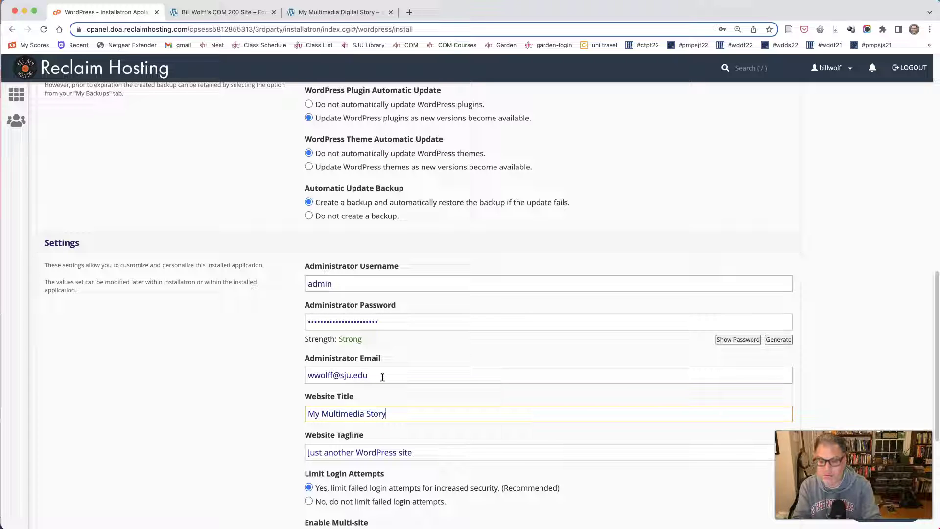
key("Tab")
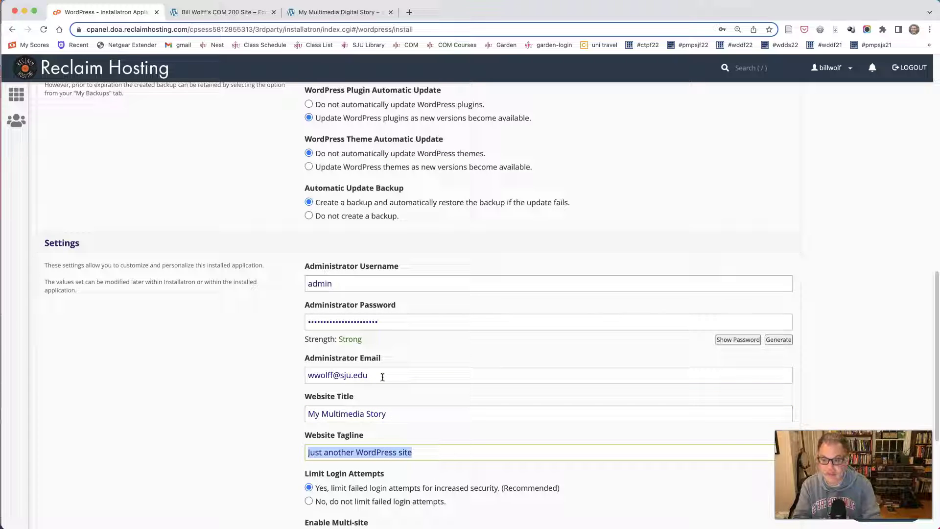
type("A meaningful")
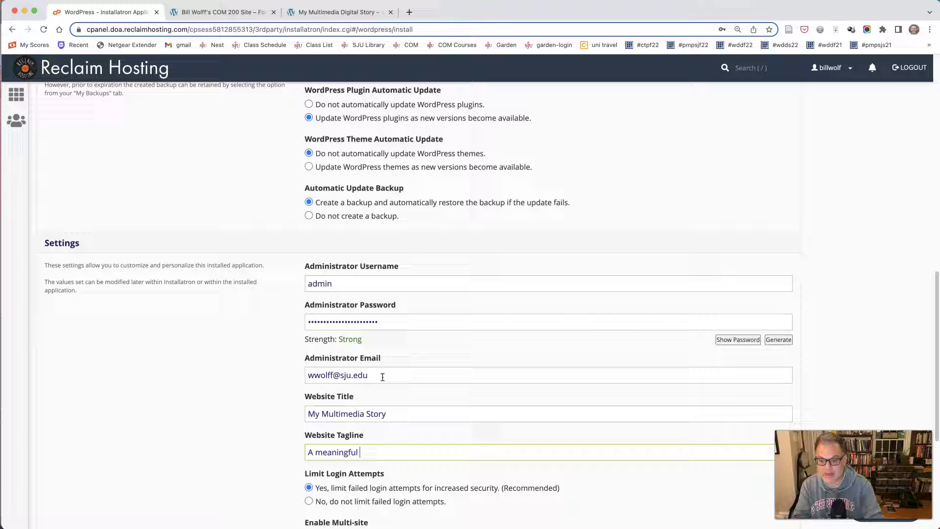
type(" tagline")
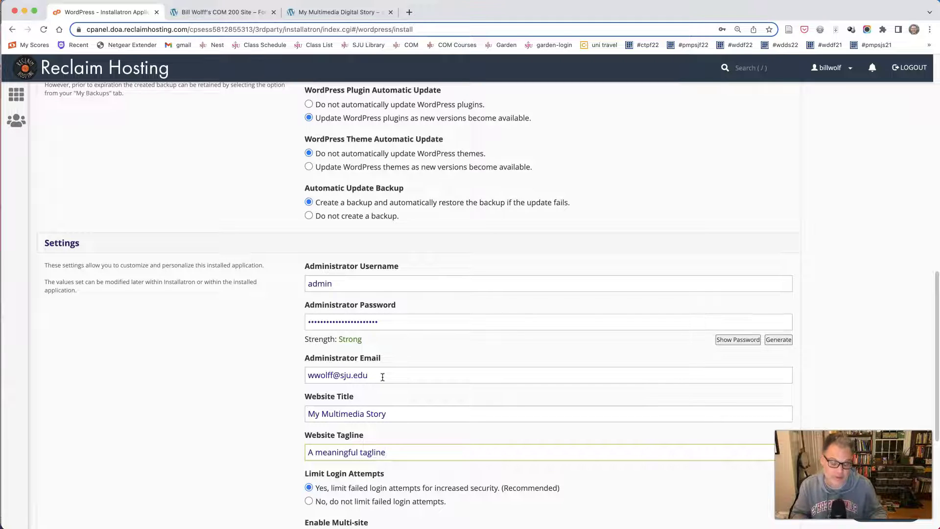
Start the WordPress installation with the configured settings
scroll(256, 343, "down", 3)
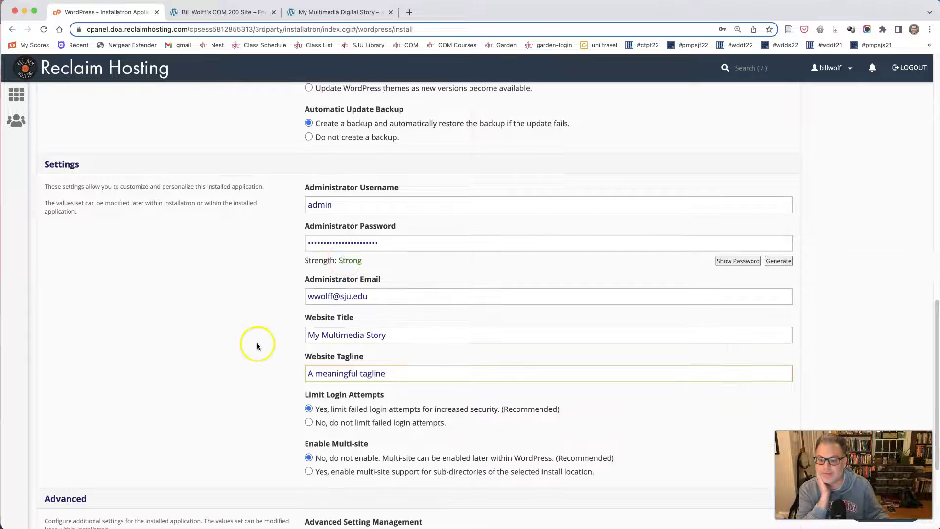
scroll(254, 343, "down", 3)
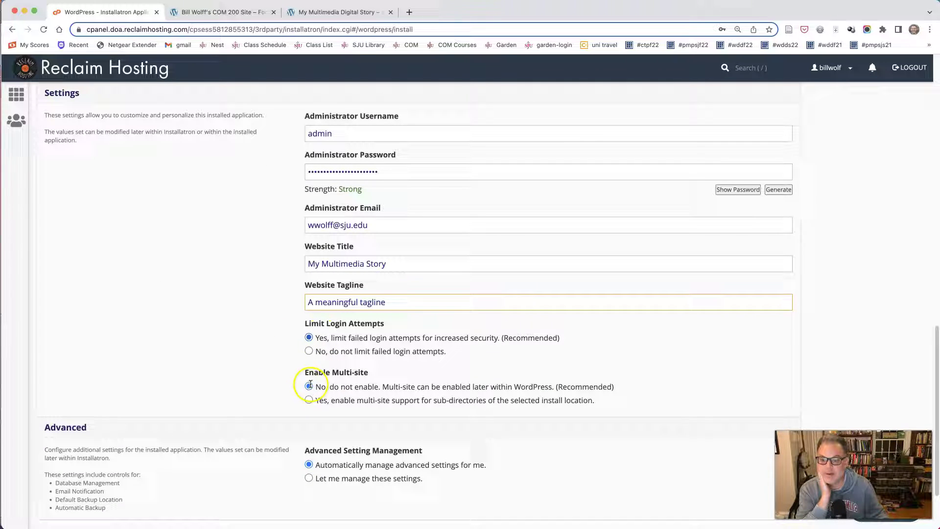
scroll(294, 394, "down", 3)
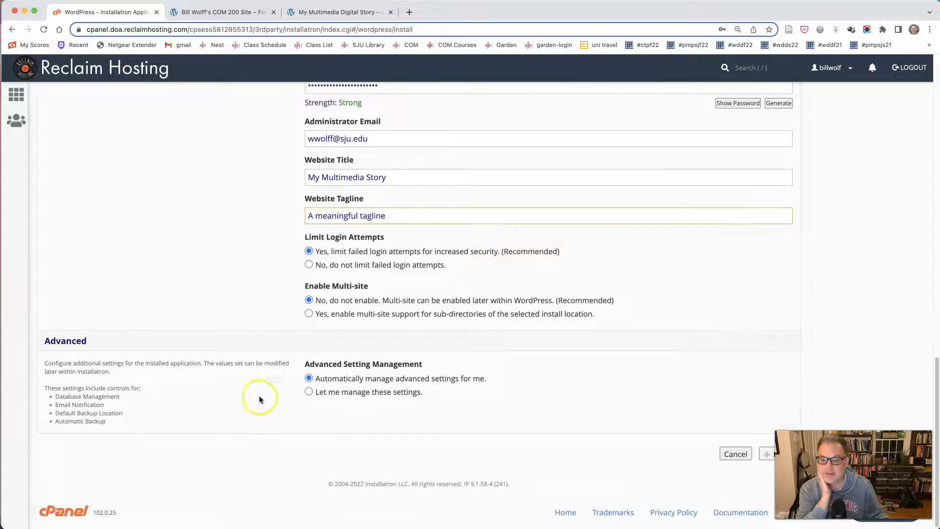
left_click(768, 455)
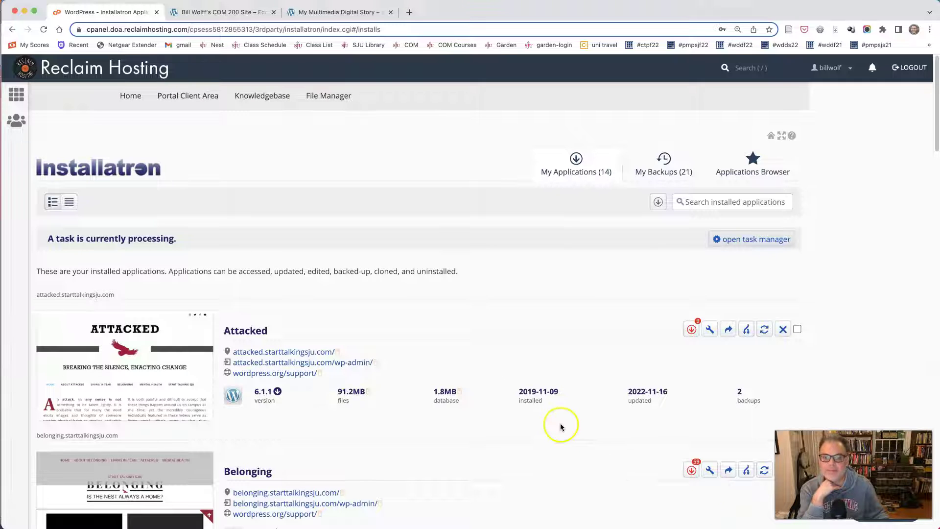
Open the new My Multimedia Story site from the Installatron installs list in a new tab
scroll(560, 423, "down", 1)
scroll(561, 427, "down", 20)
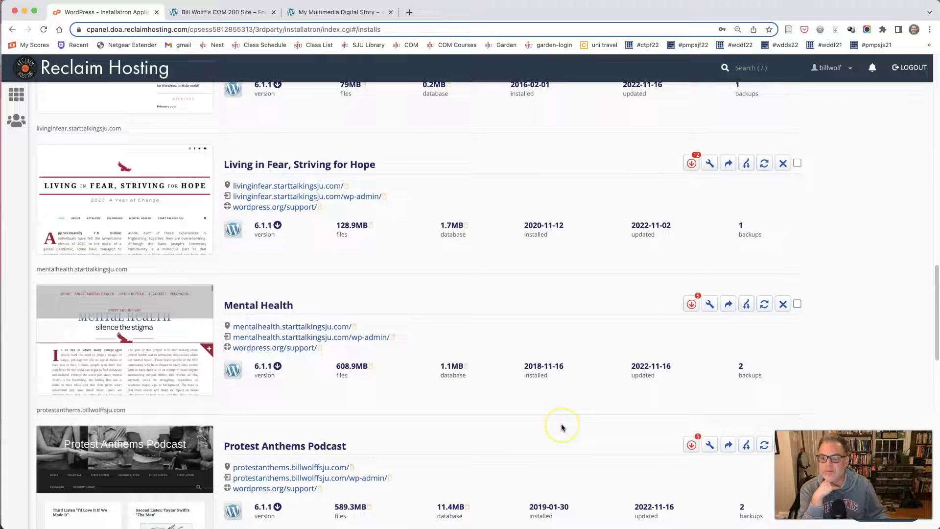
scroll(561, 427, "down", 5)
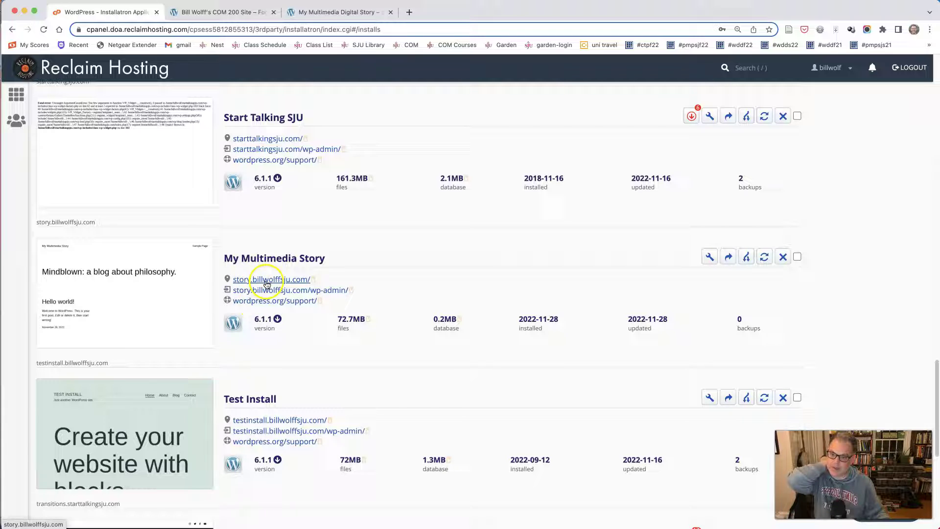
left_click(270, 280)
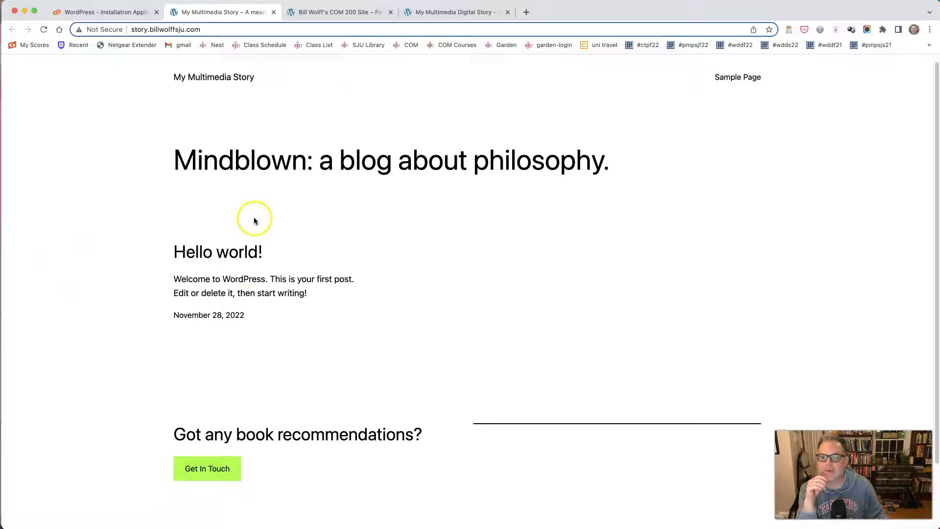
Compare the story site with the COM 200 site and the Installatron list, finishing on COM 200
scroll(252, 218, "down", 3)
scroll(255, 220, "up", 3)
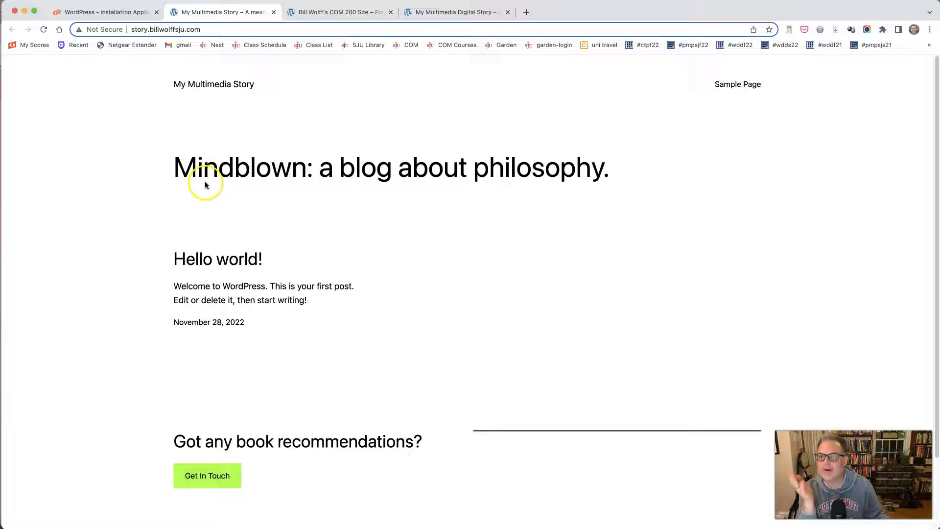
left_click(327, 13)
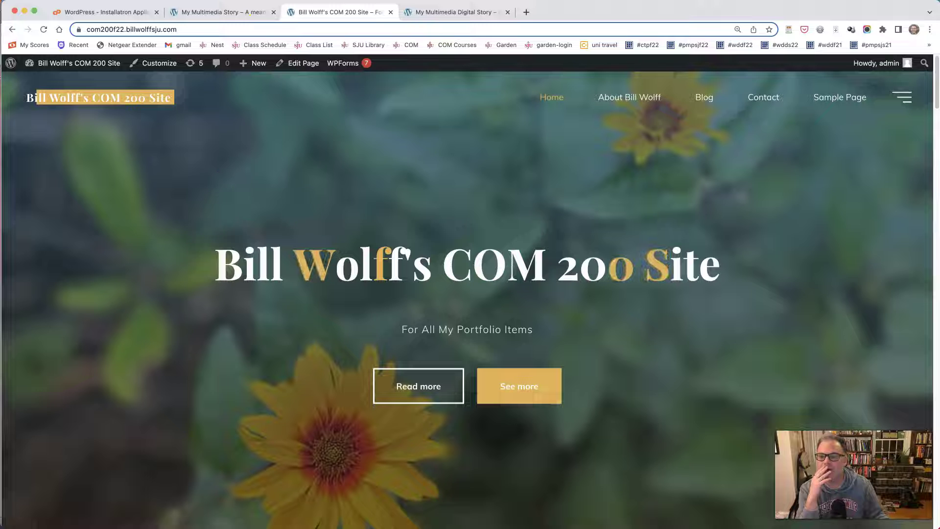
left_click(204, 14)
left_click(138, 32)
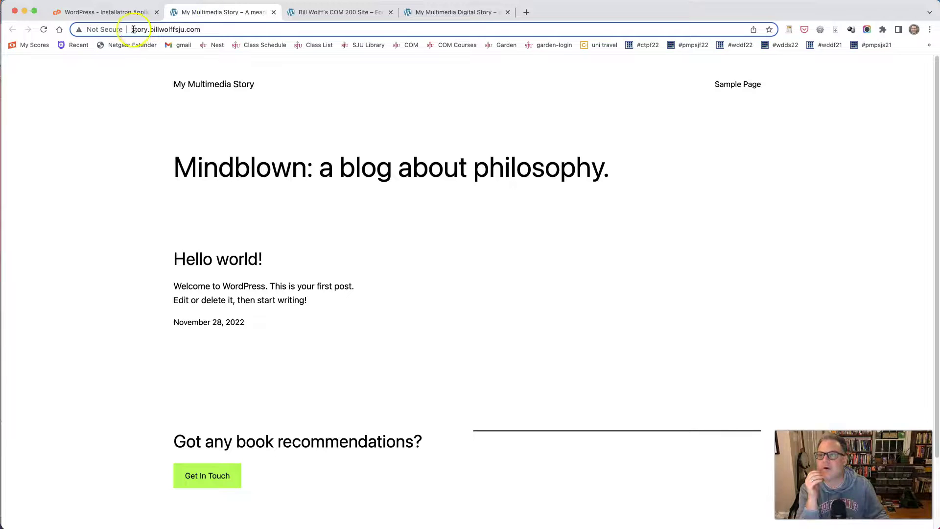
left_click_drag(142, 31, 126, 18)
left_click(125, 17)
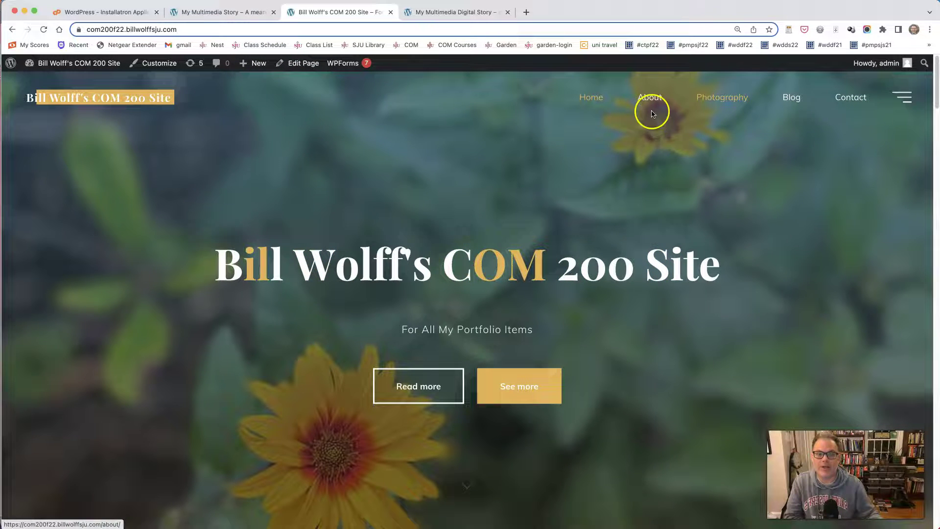
left_click(218, 12)
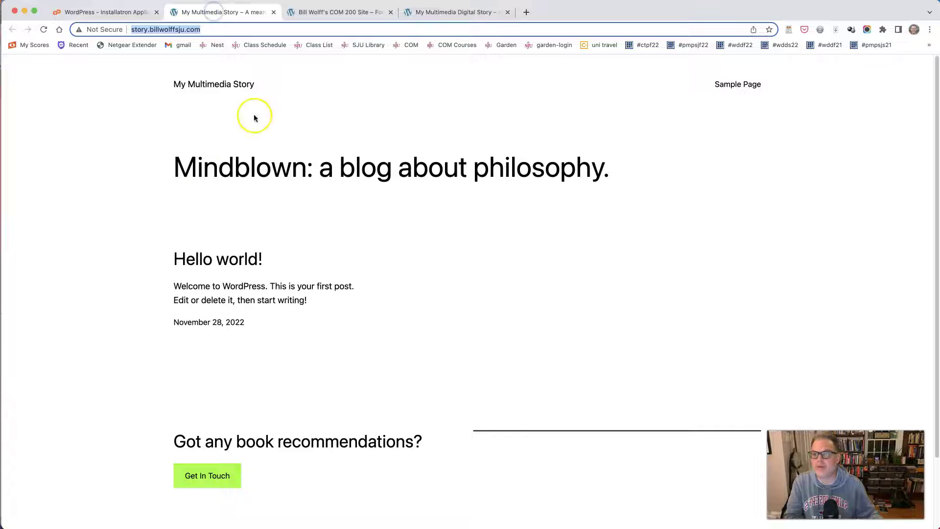
left_click(353, 12)
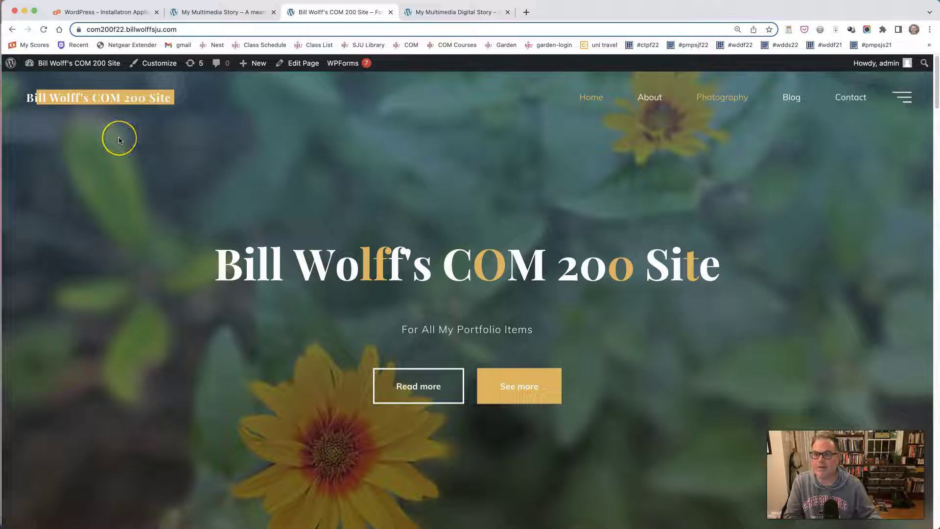
Open the Primary menu in the Customizer and expand the Custom Links form under Add Items
left_click(152, 65)
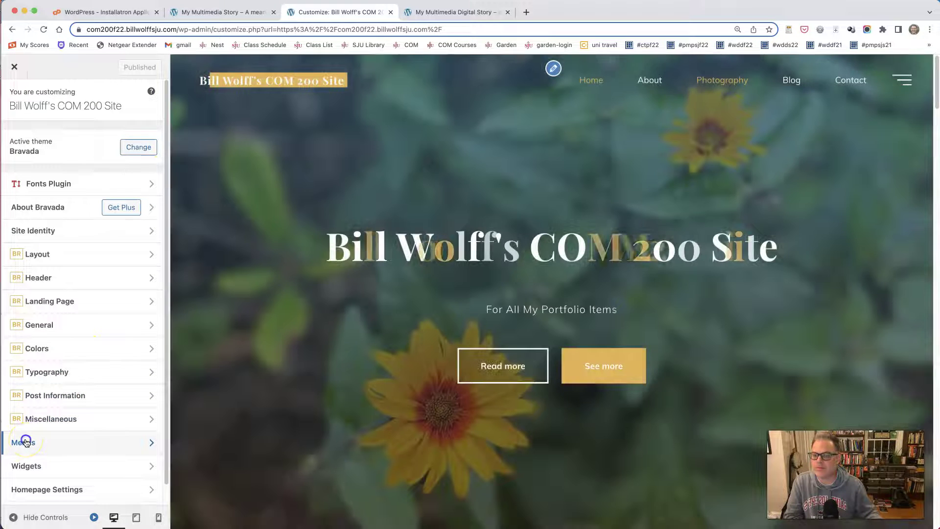
left_click(26, 442)
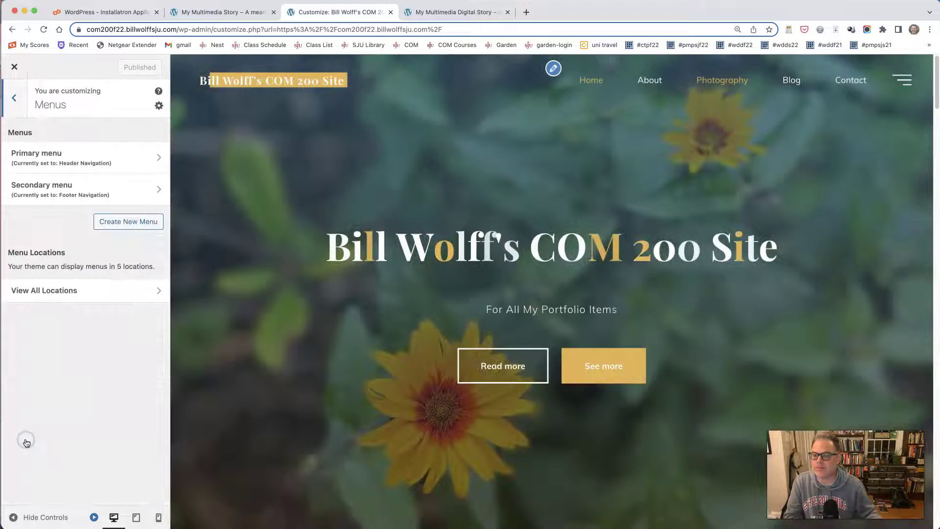
left_click(51, 154)
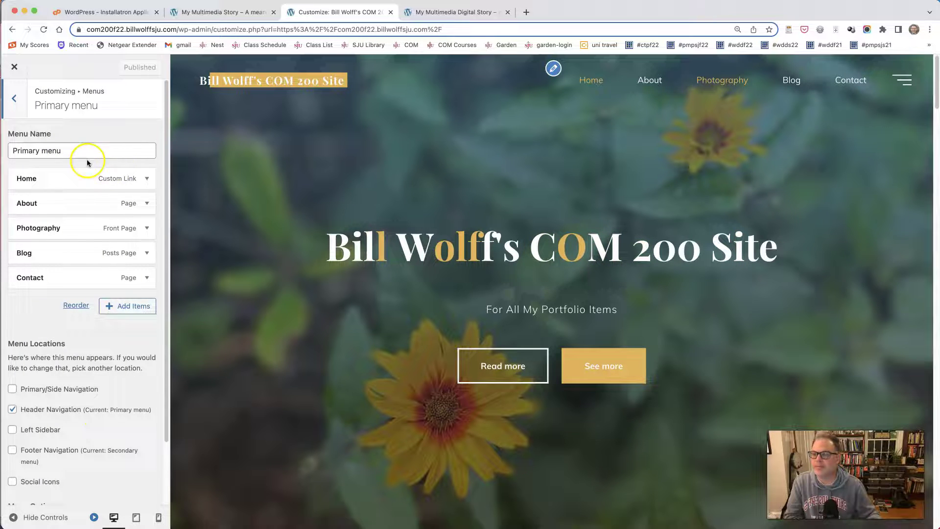
left_click(122, 312)
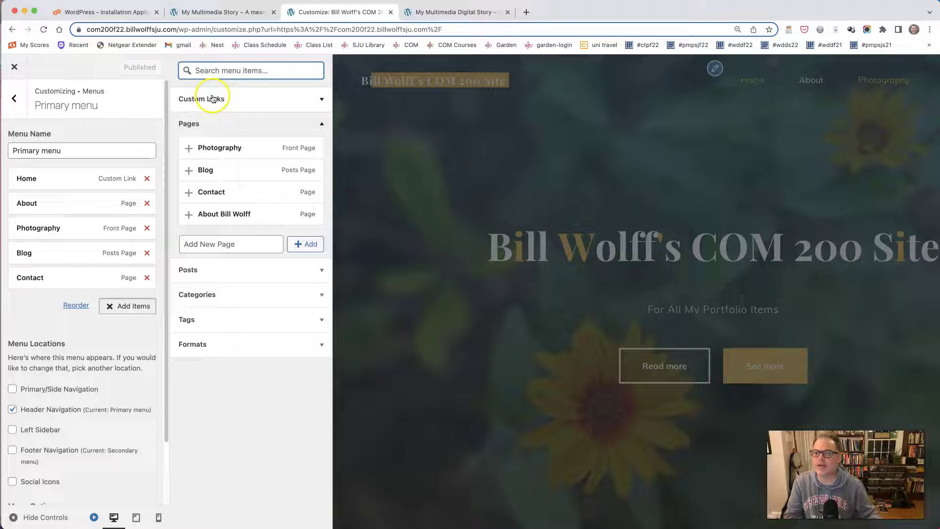
left_click(320, 99)
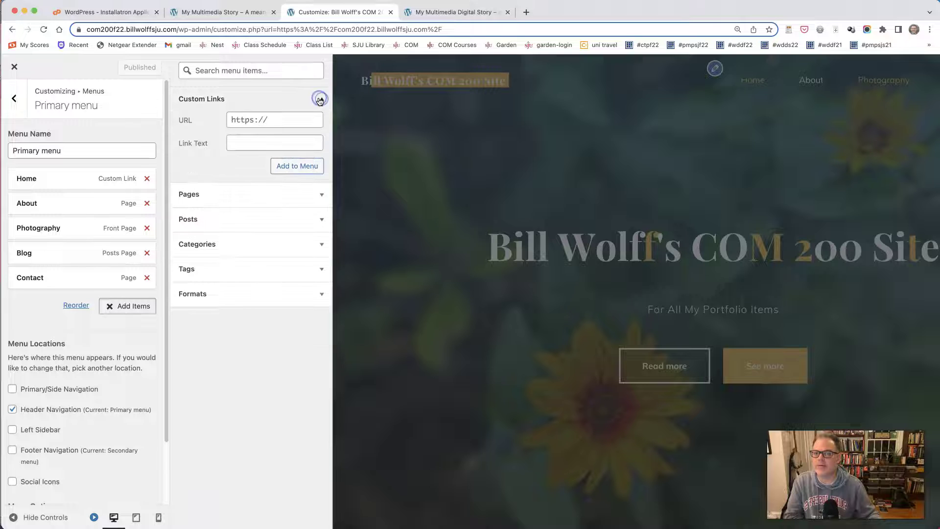
Copy the story site's address and paste it into the Custom Links URL field
left_click(217, 11)
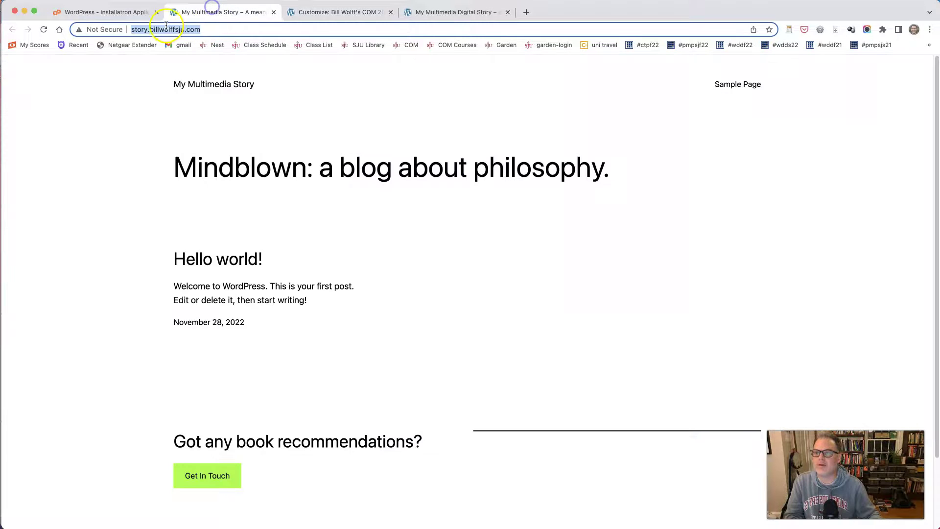
right_click(162, 29)
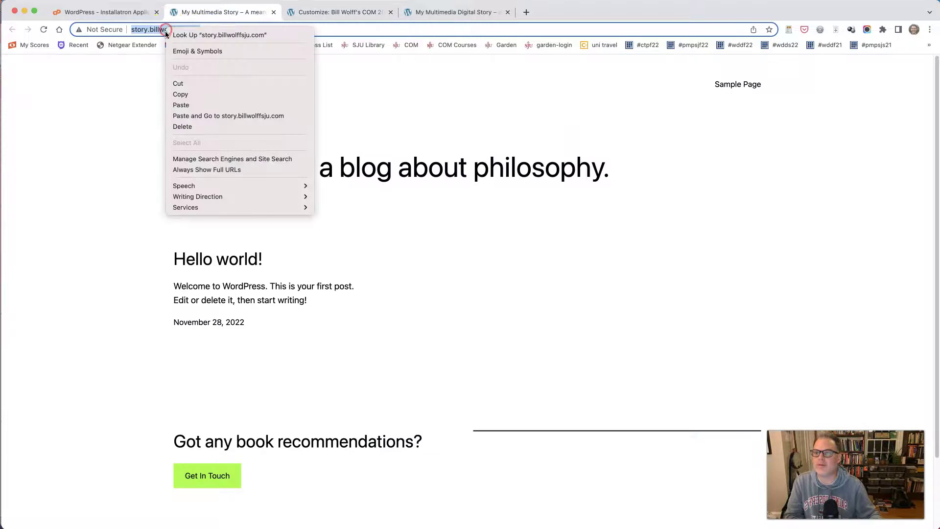
left_click(179, 94)
left_click(331, 12)
left_click(285, 122)
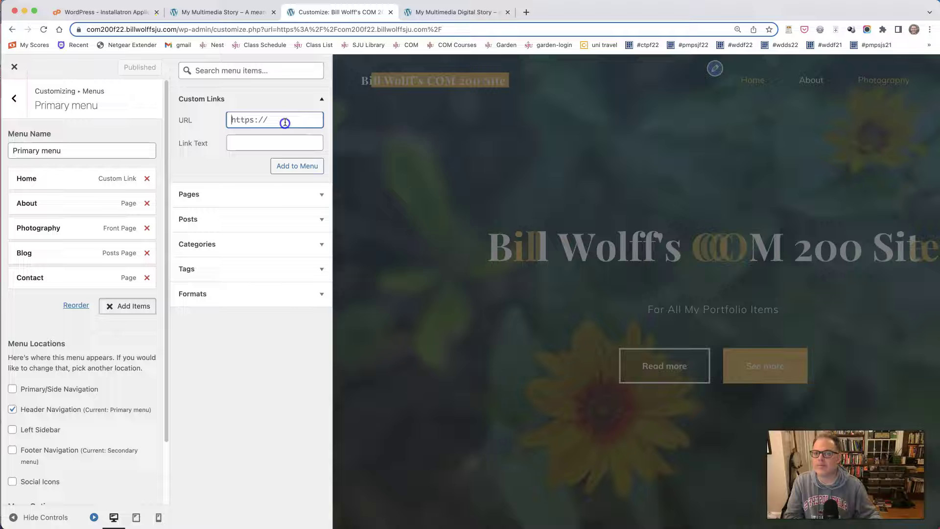
right_click(285, 122)
left_click(297, 190)
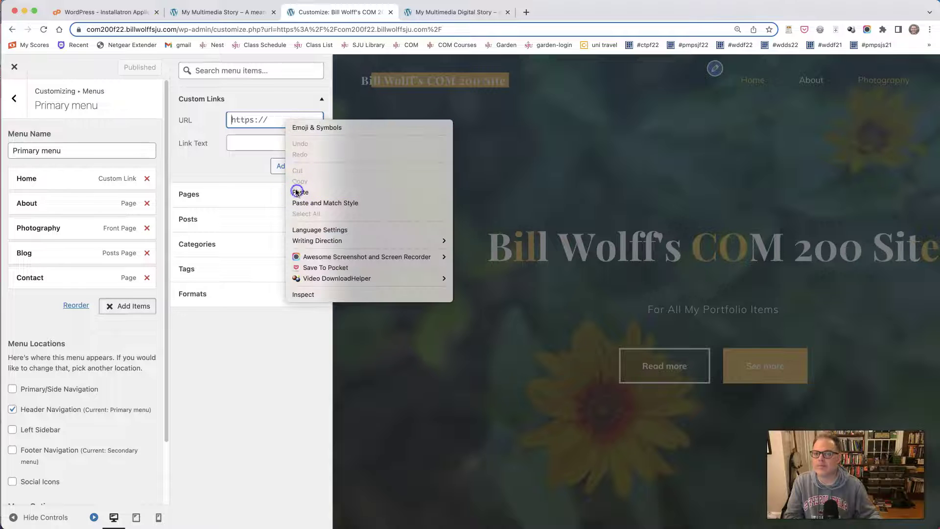
Enter 'Multimedia Story' as the link text and add the link to the menu
left_click(270, 147)
type("Mul")
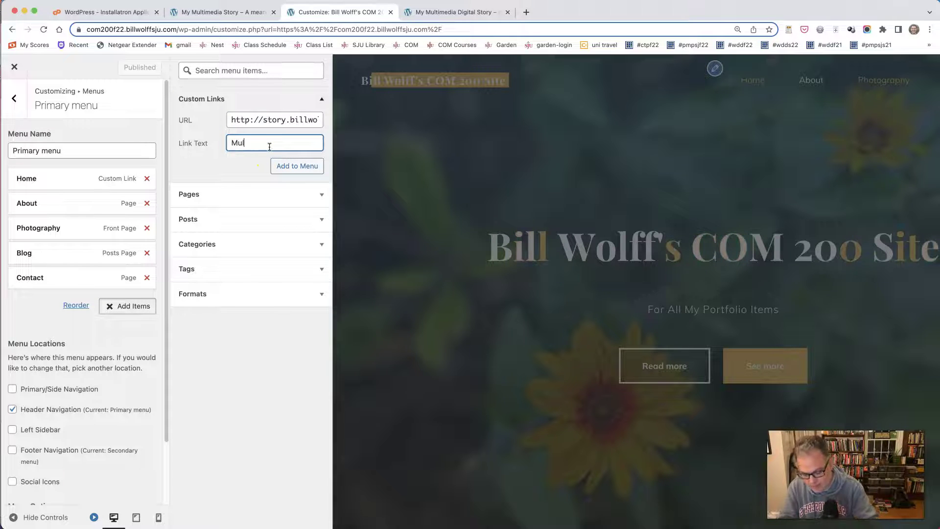
type("timedia S")
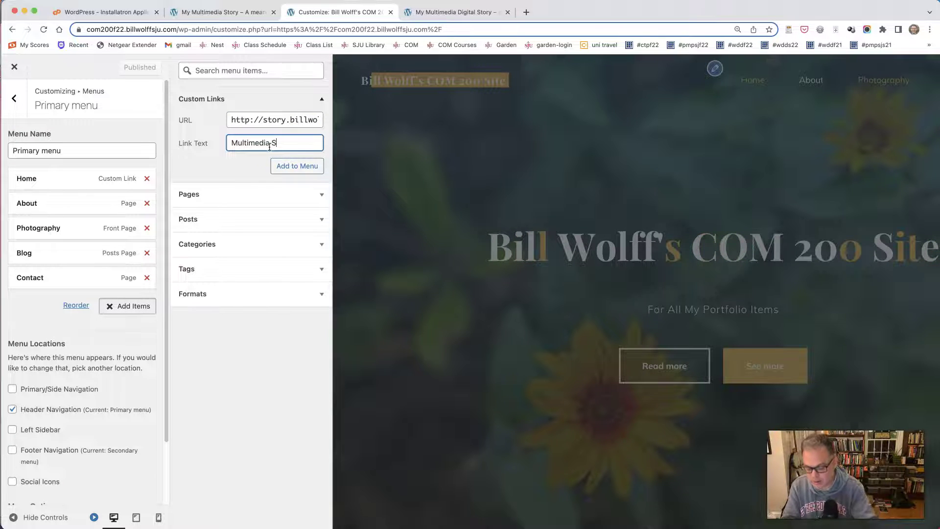
type("tory")
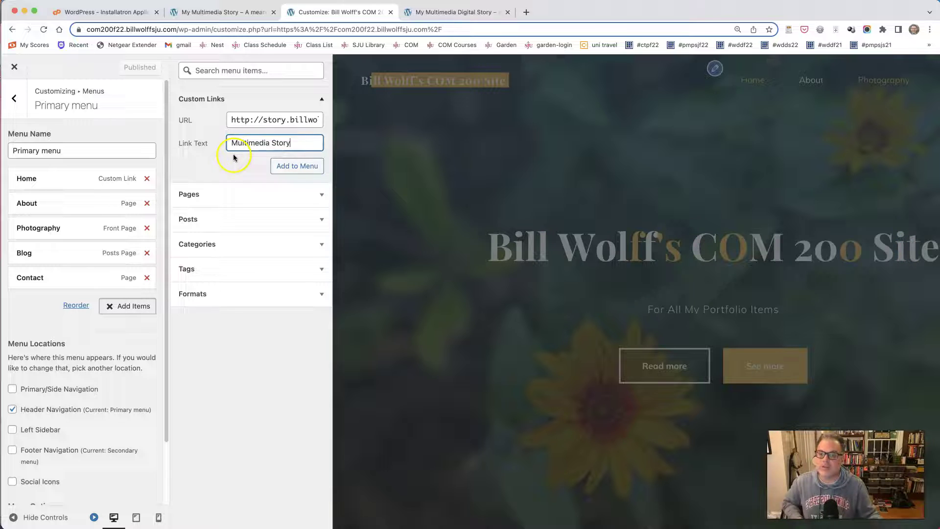
left_click_drag(294, 142, 224, 147)
left_click(215, 157)
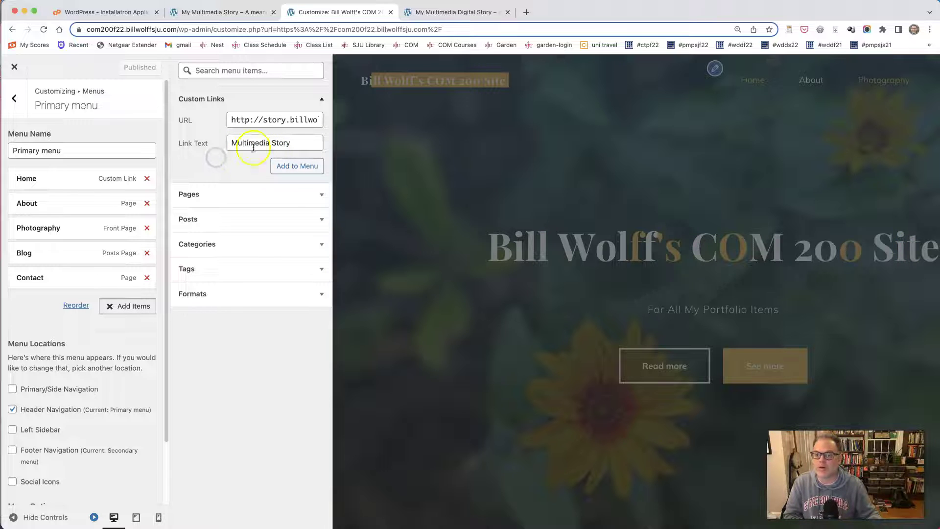
left_click(300, 166)
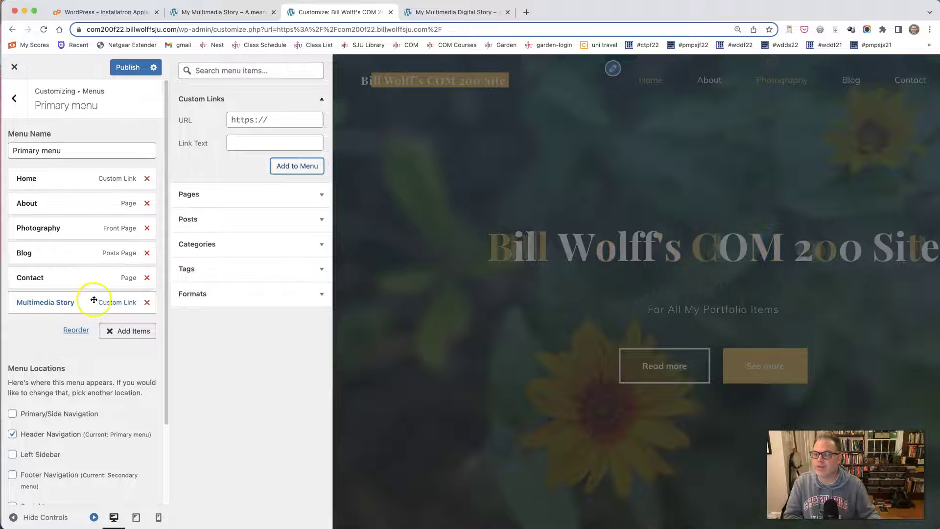
Place Multimedia Story below Photography, publish the menu, and test the link on the live site
left_click_drag(78, 306, 73, 254)
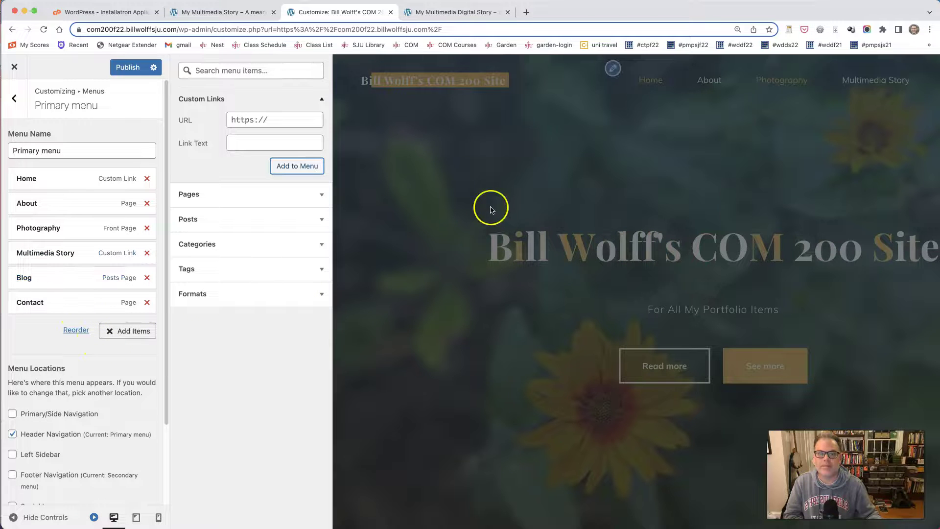
left_click(129, 68)
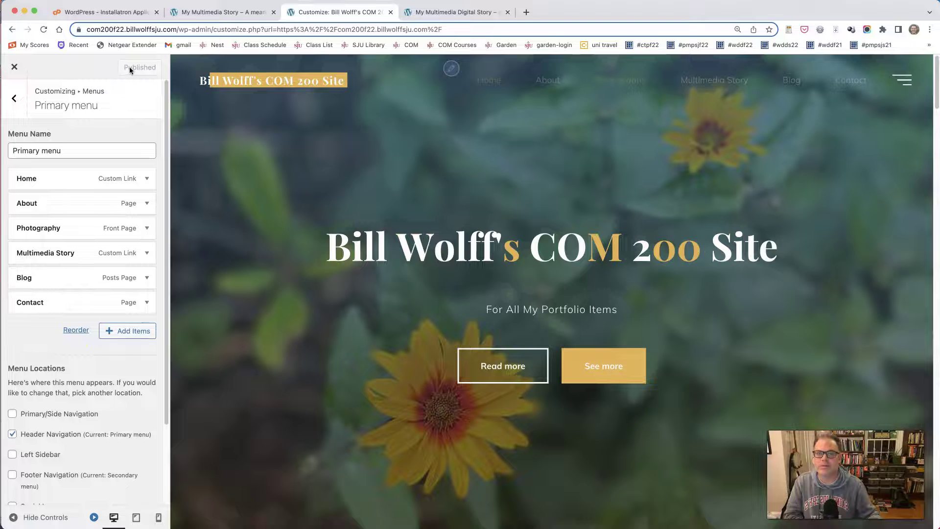
left_click(14, 68)
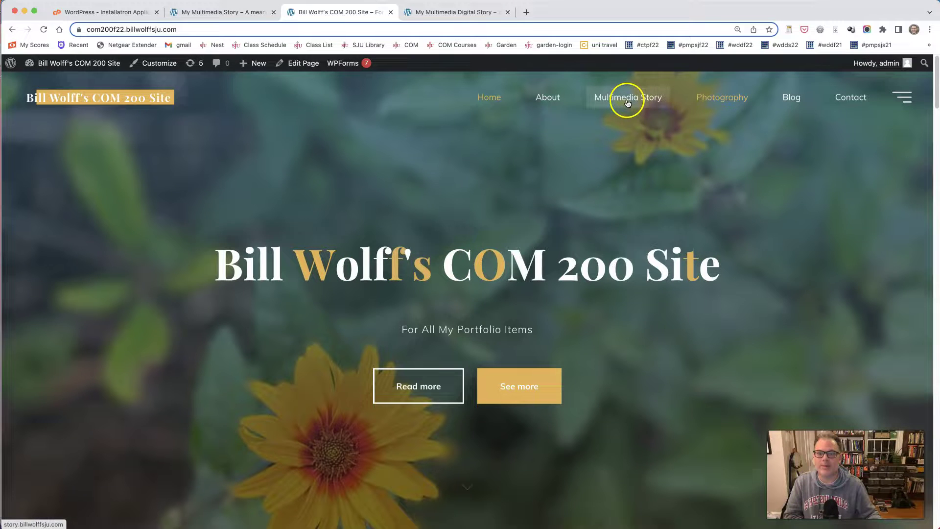
left_click(627, 103)
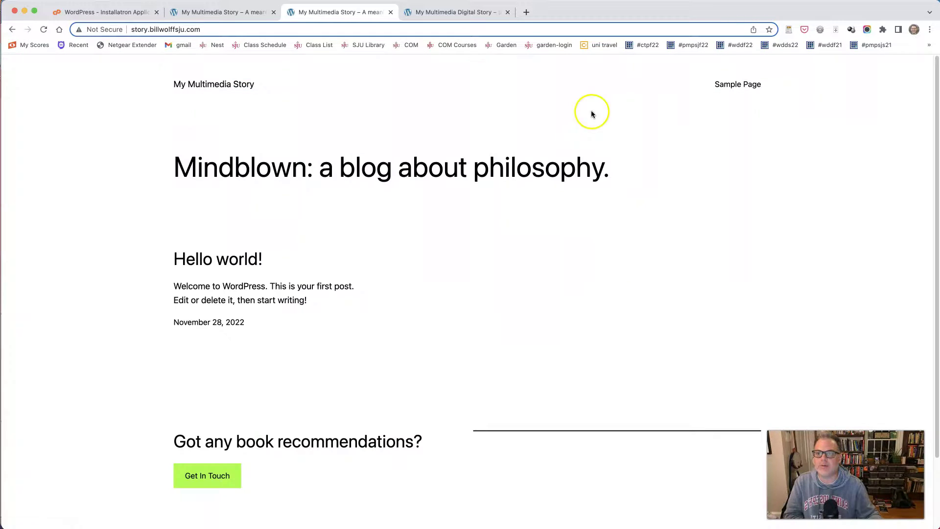